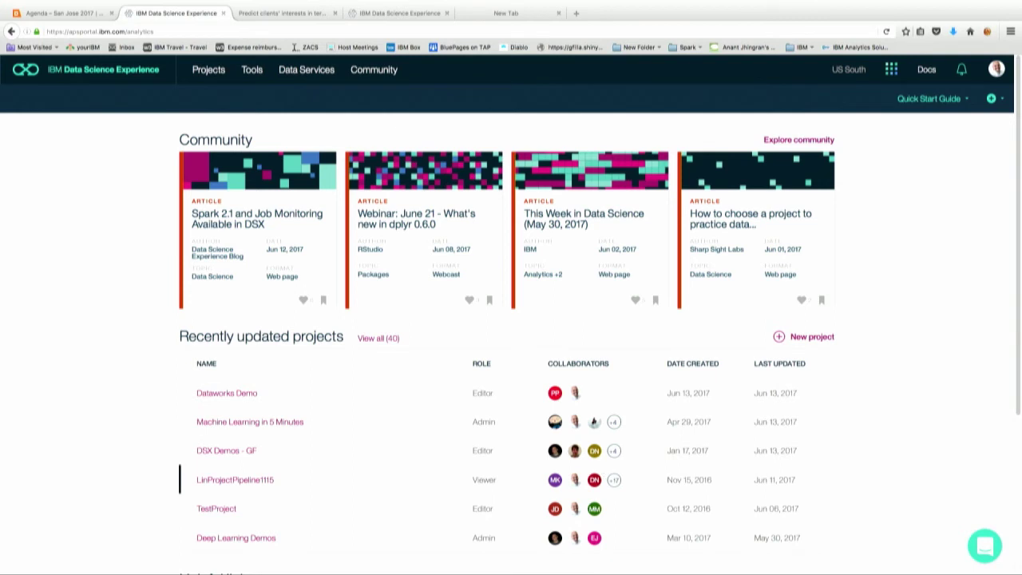
- Open the "Machine Learning in 5 Minutes" project from the list of projects
mouse_move(228, 78)
click(216, 99)
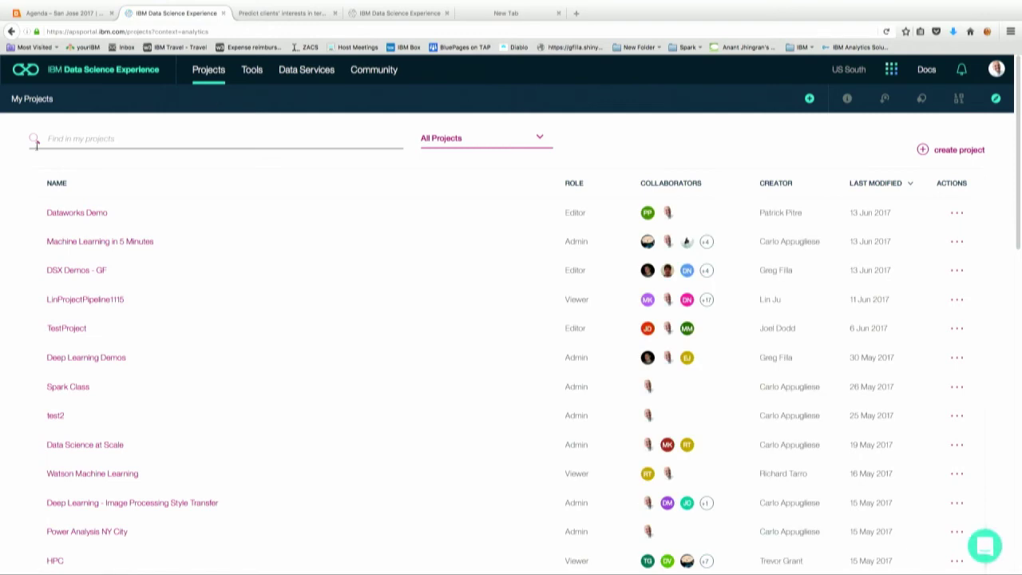
click(89, 247)
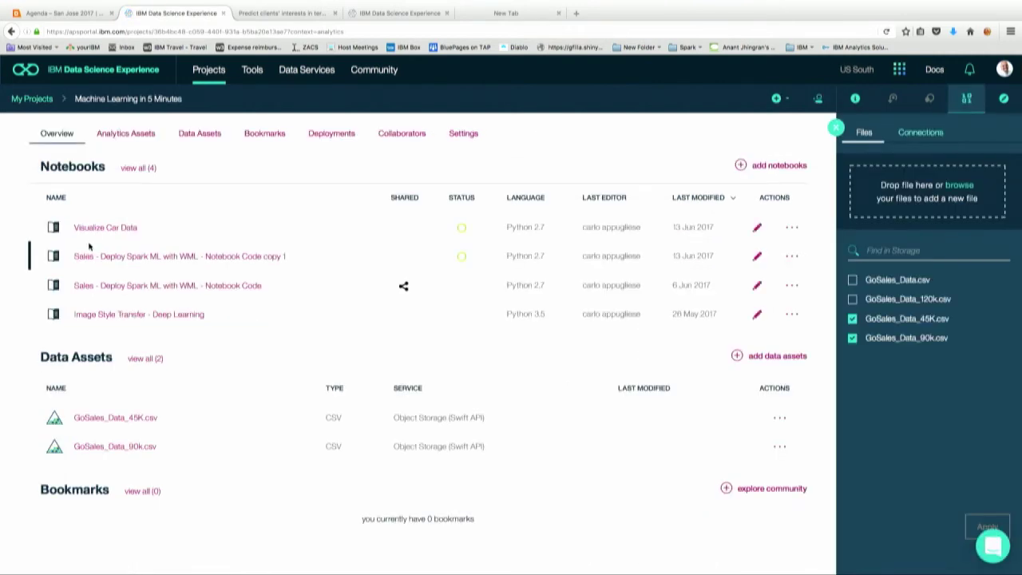
- Review the project's analytics assets, including its notebooks, models and flows
click(126, 135)
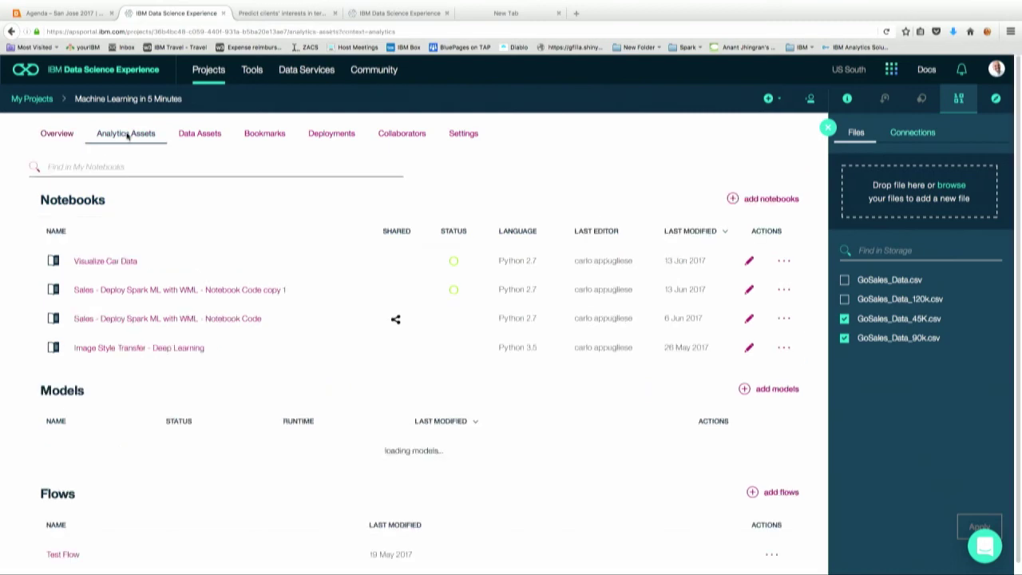
scroll(126, 136, down, 1)
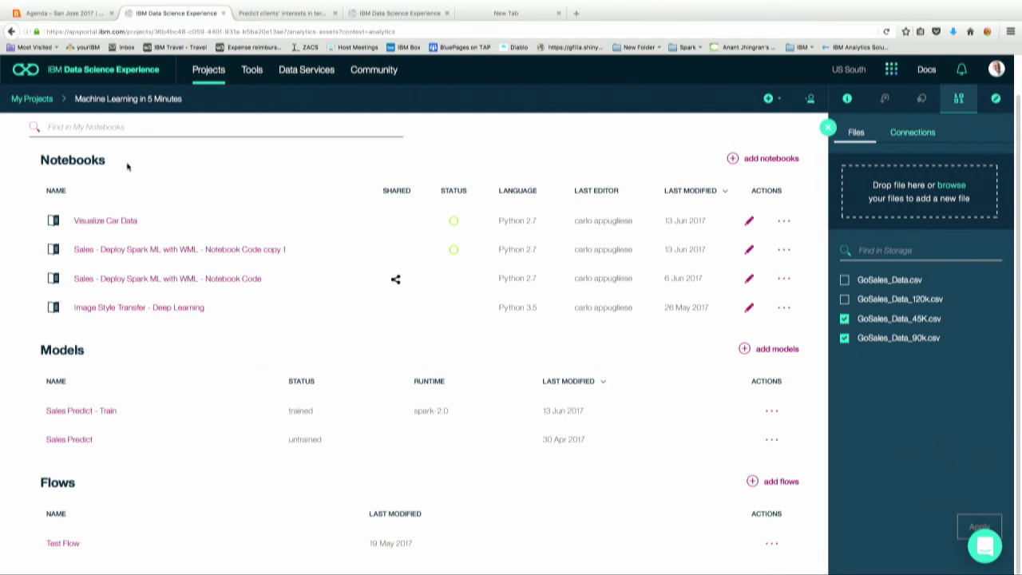
scroll(127, 166, up, 1)
scroll(127, 166, down, 1)
scroll(127, 166, up, 2)
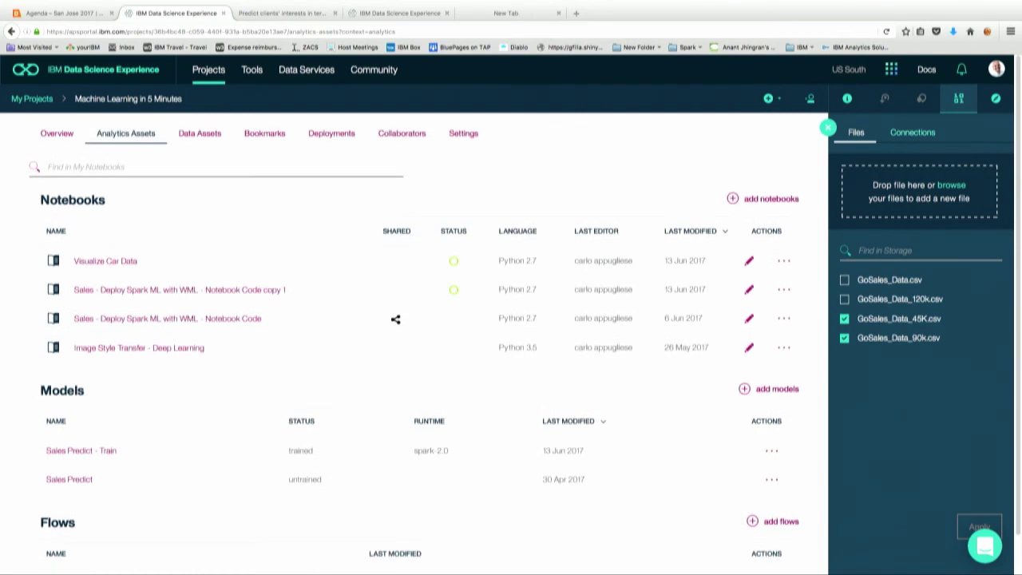
- Look through the project's data assets, bookmarks, deployments and collaborators
click(179, 133)
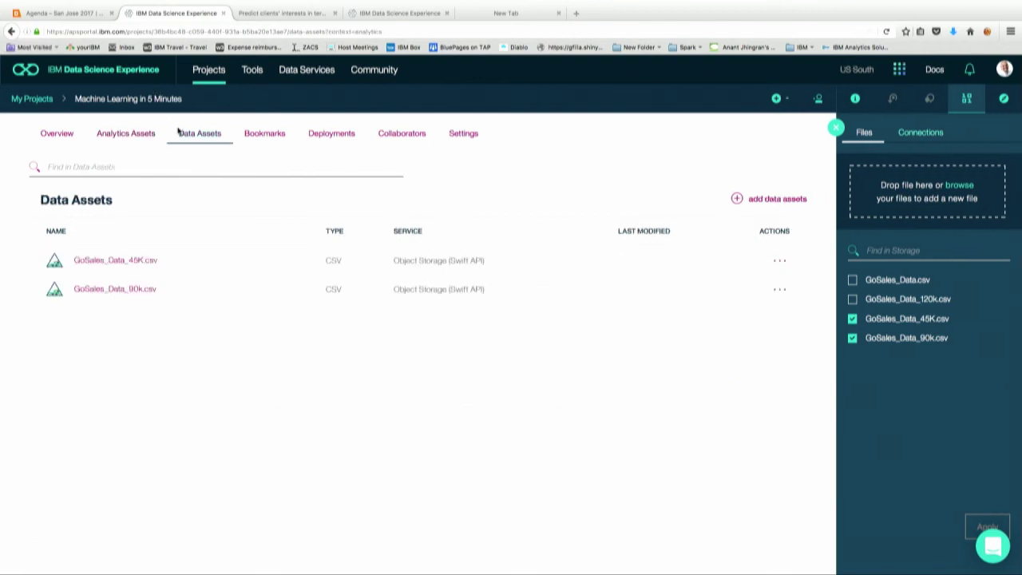
click(274, 139)
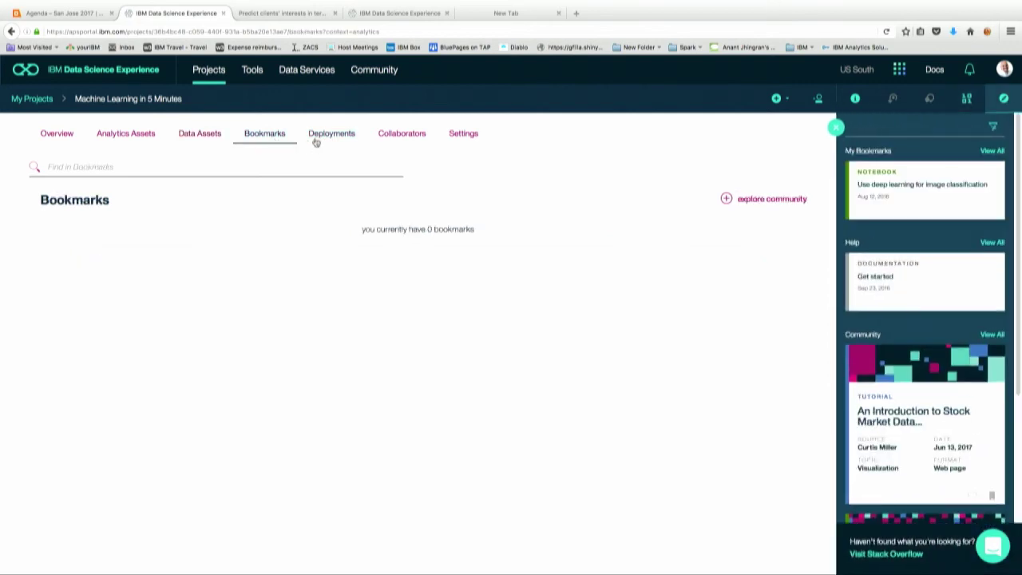
click(324, 138)
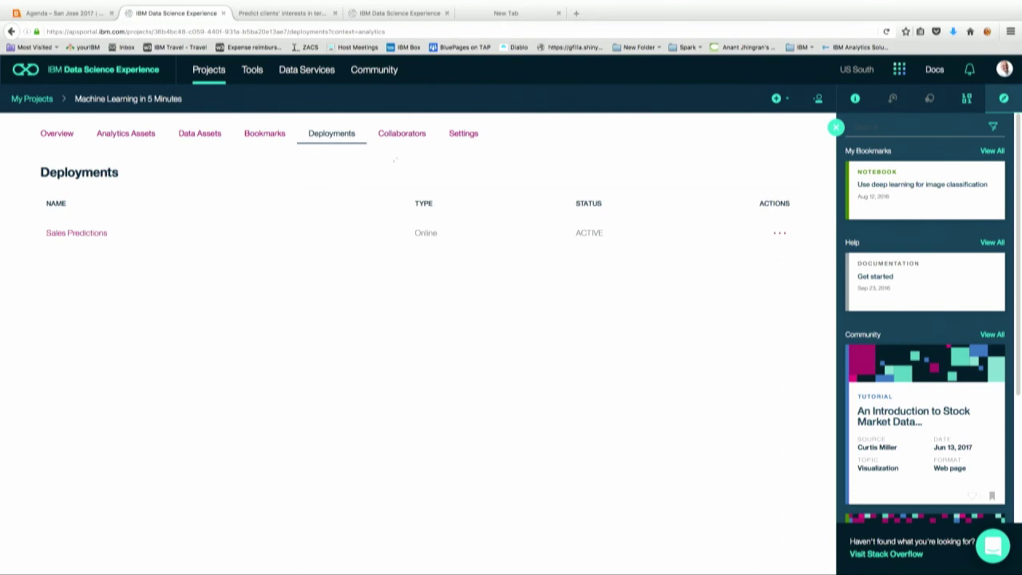
click(403, 134)
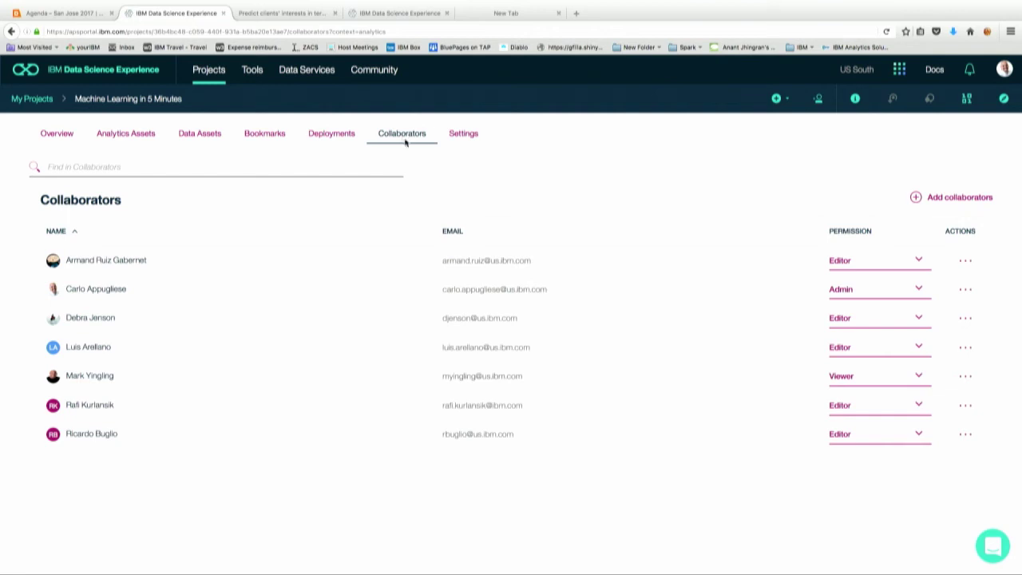
- Examine the project's settings, including its storage, associated services, access tokens and GitHub repository connection
click(463, 136)
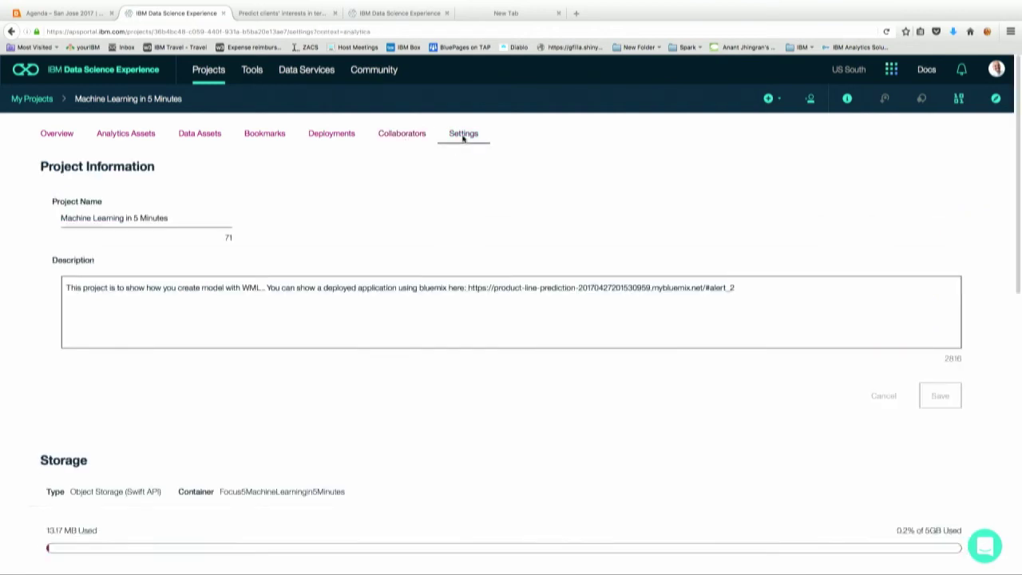
scroll(463, 137, down, 8)
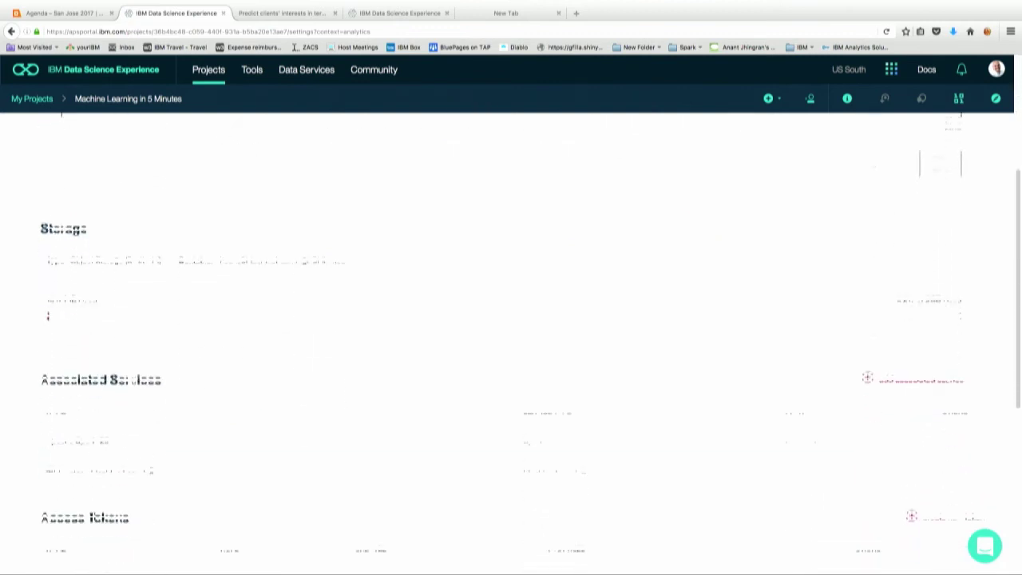
scroll(511, 349, down, 1)
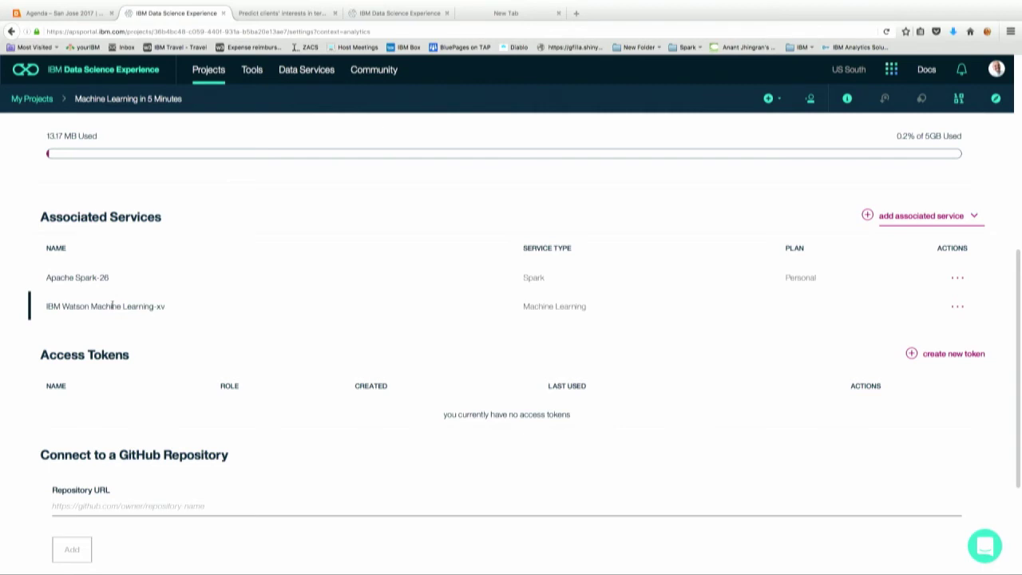
scroll(112, 306, down, 2)
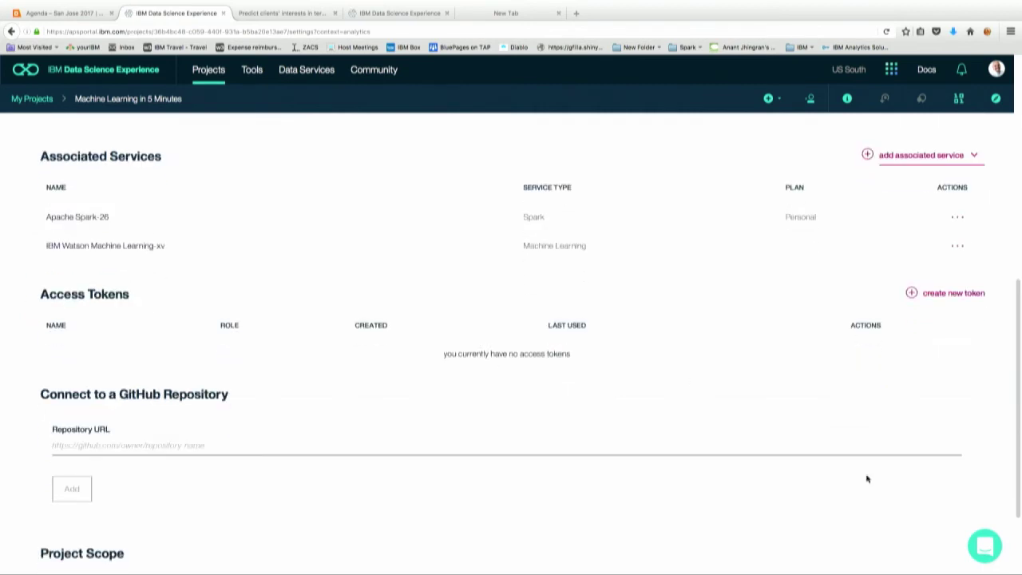
drag(1011, 375, 575, 131)
- Return to the list of projects and reopen the overview of "Machine Learning in 5 Minutes"
click(253, 71)
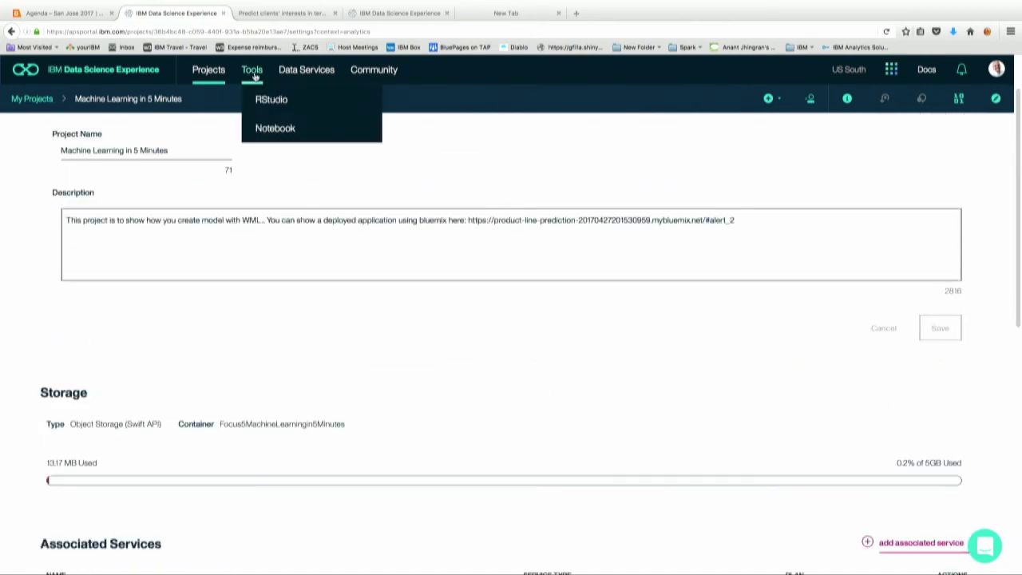
click(37, 104)
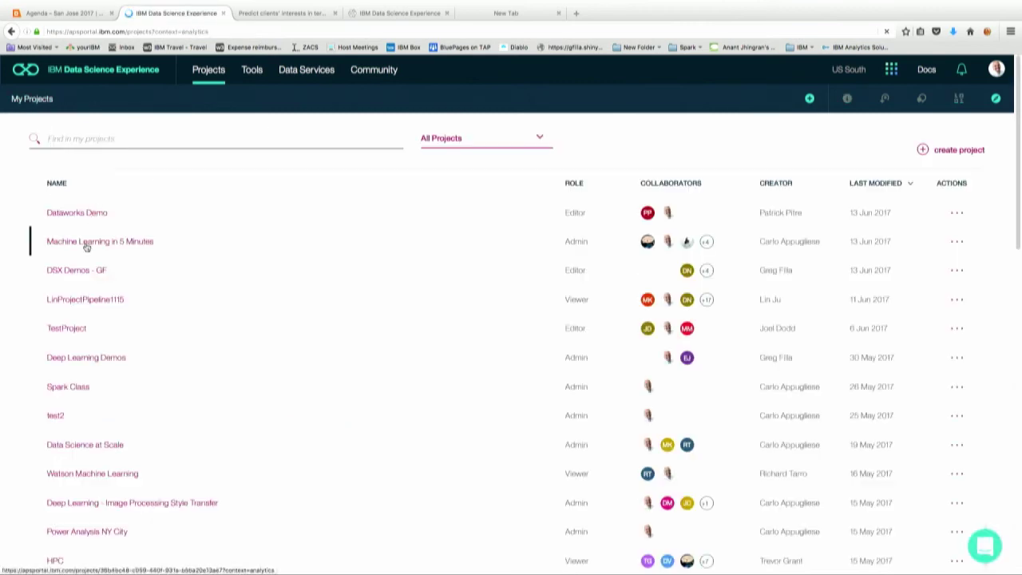
click(87, 246)
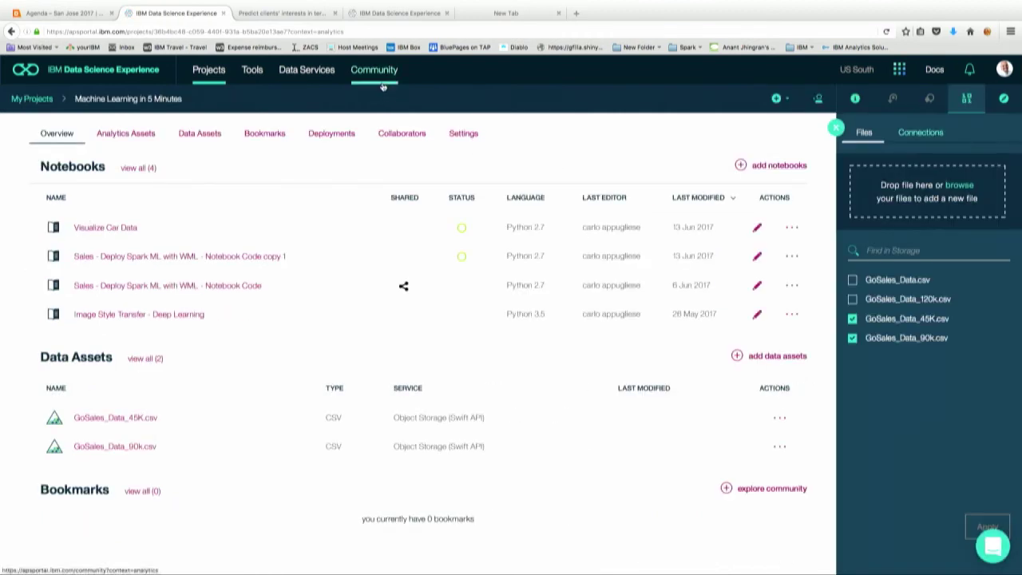
mouse_move(329, 76)
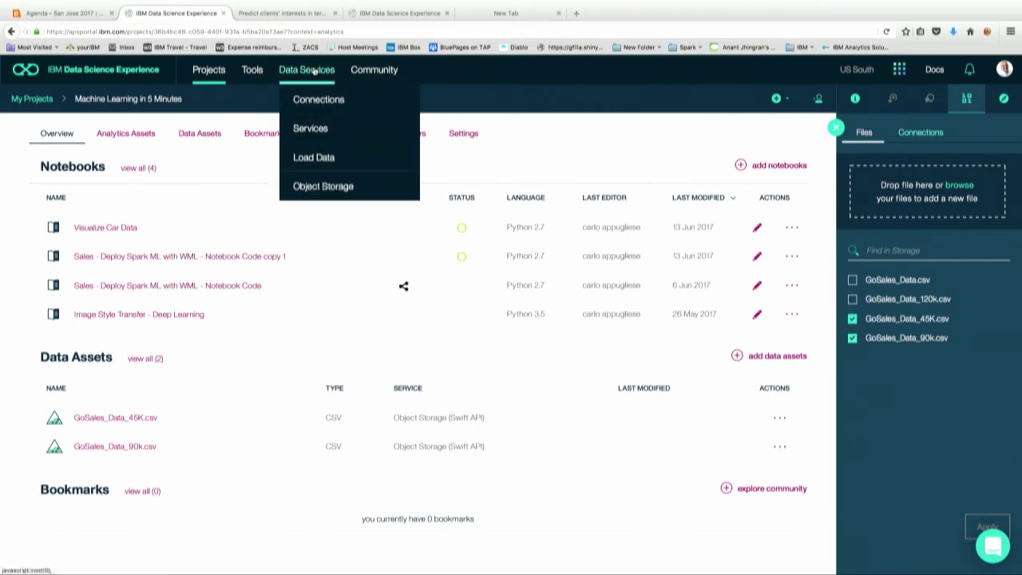
mouse_move(254, 70)
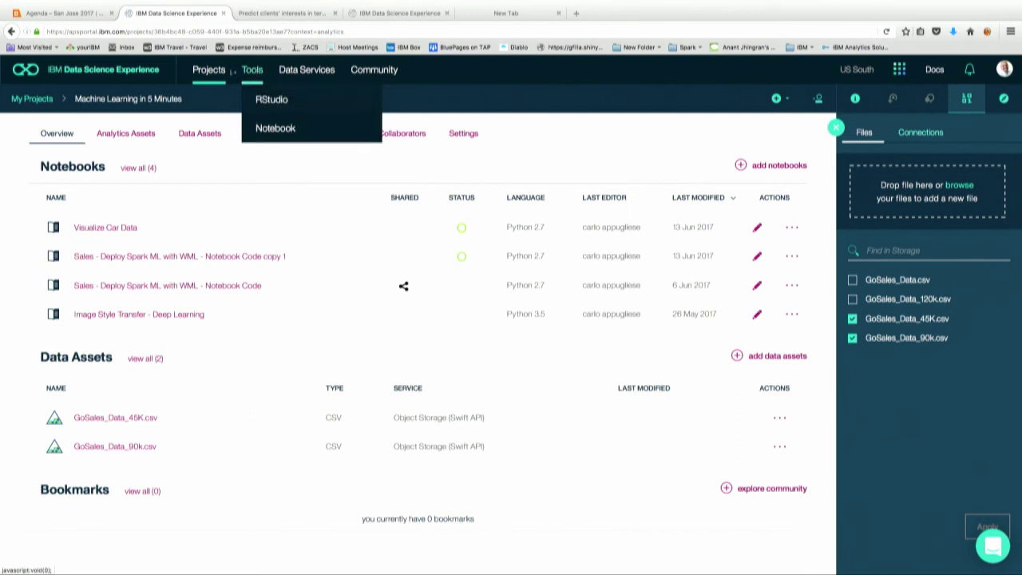
mouse_move(219, 72)
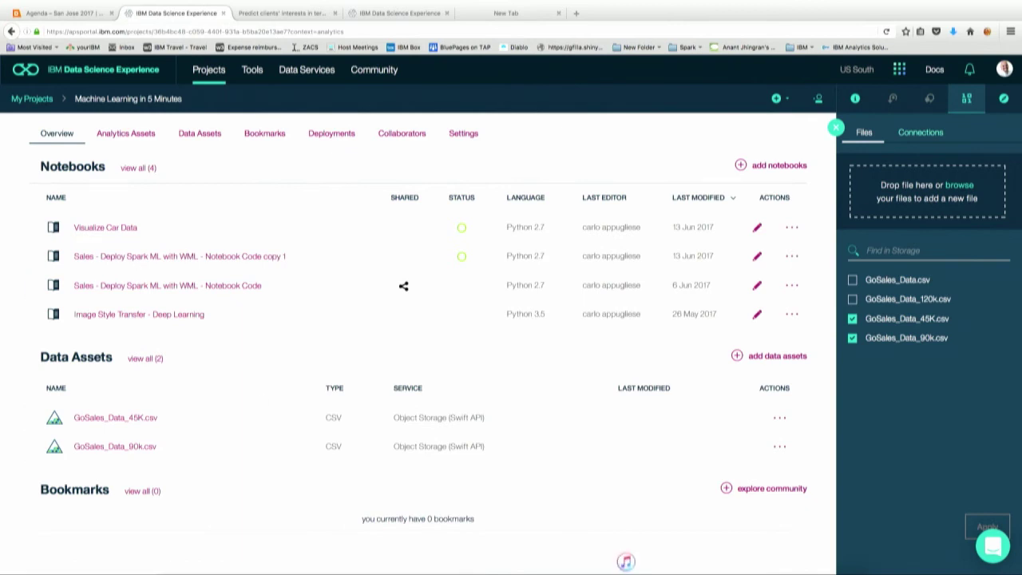
- Open the untrained Sales Predict model from the project's analytics assets
click(836, 128)
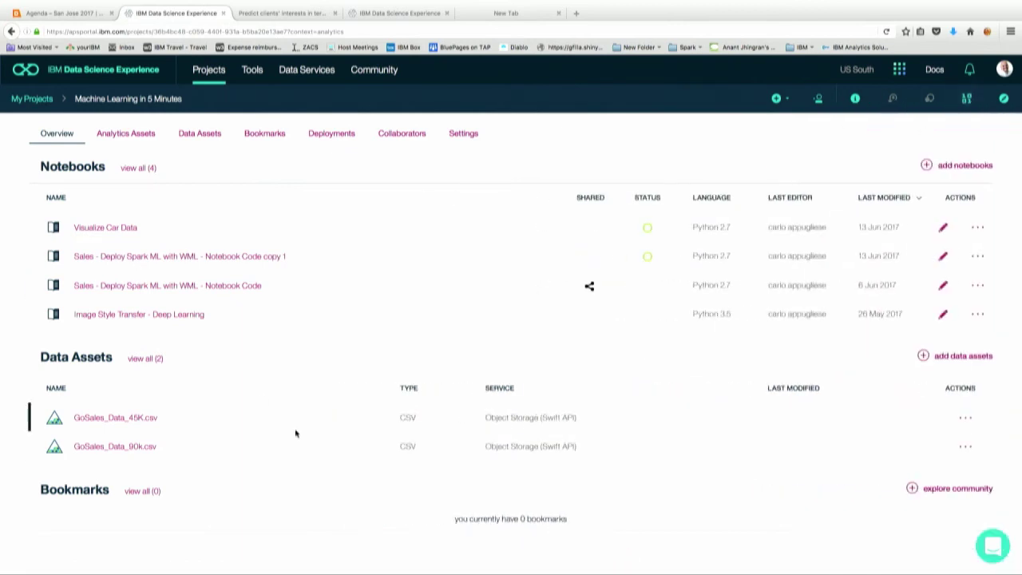
click(131, 136)
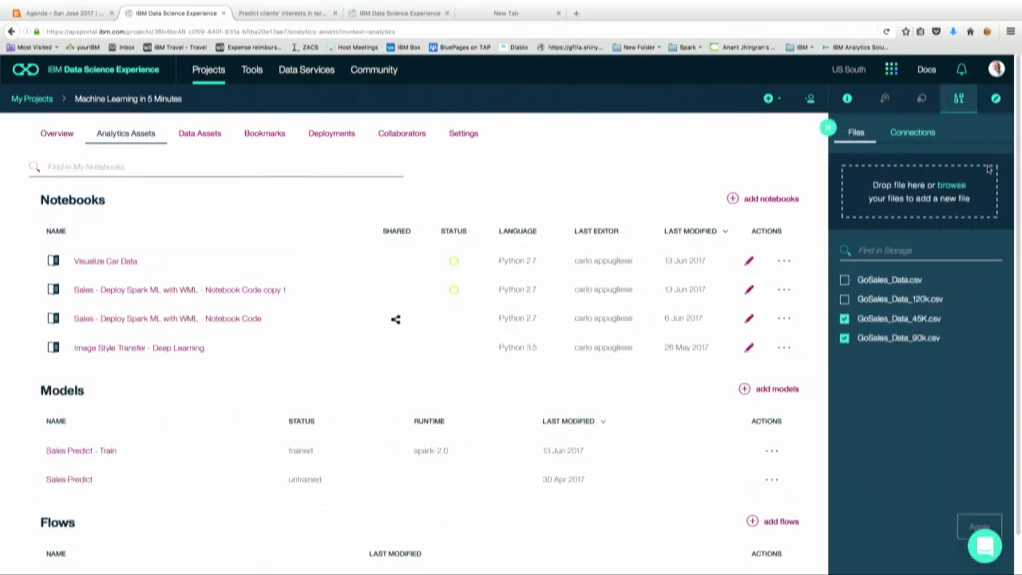
scroll(1019, 170, down, 1)
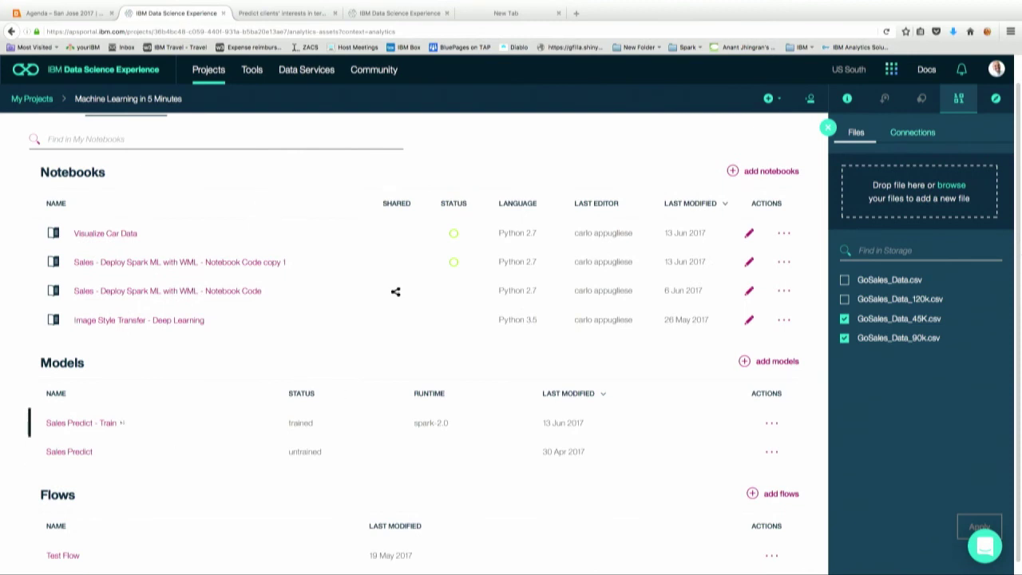
click(72, 452)
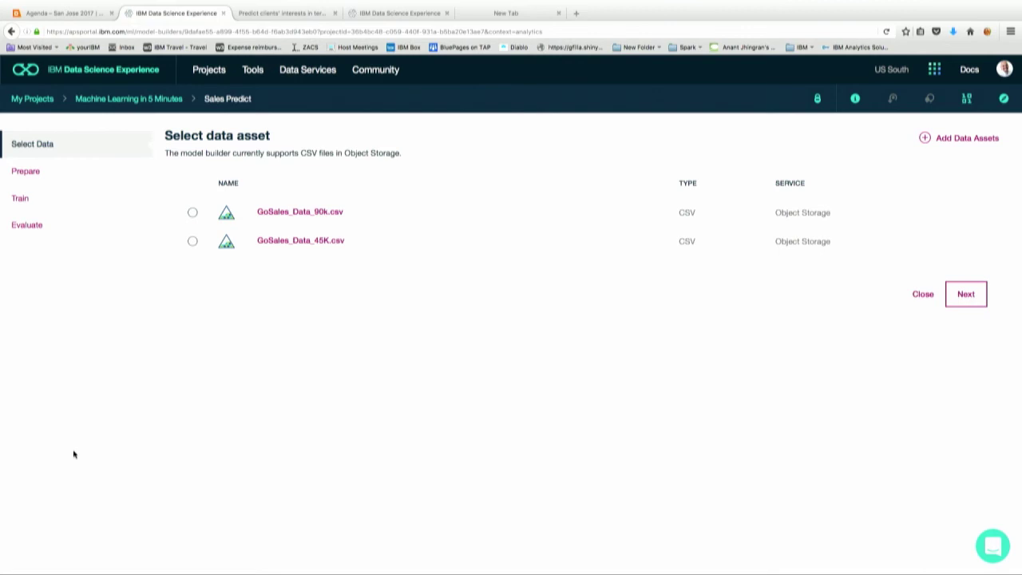
- Take the browser out of full screen, enlarge the page zoom and widen the window on both sides
click(29, 16)
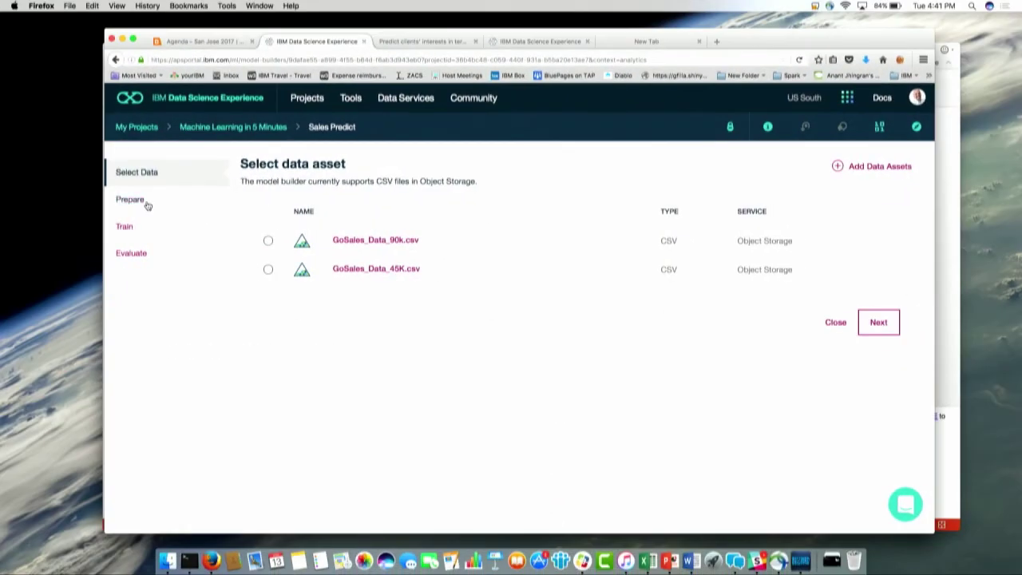
key(super+plus)
key(super+plus)
key(super+plus)
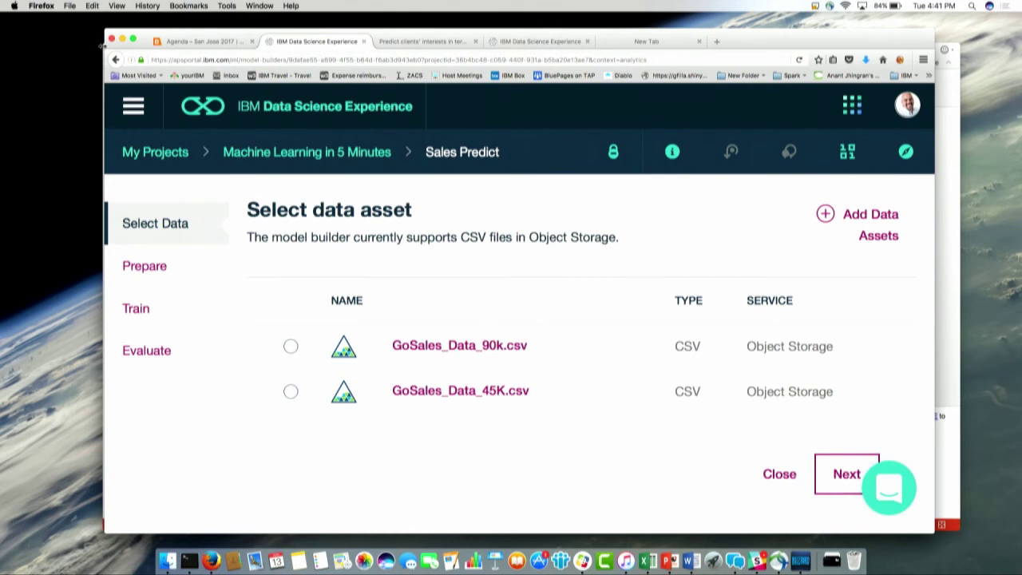
drag(104, 67, 35, 53)
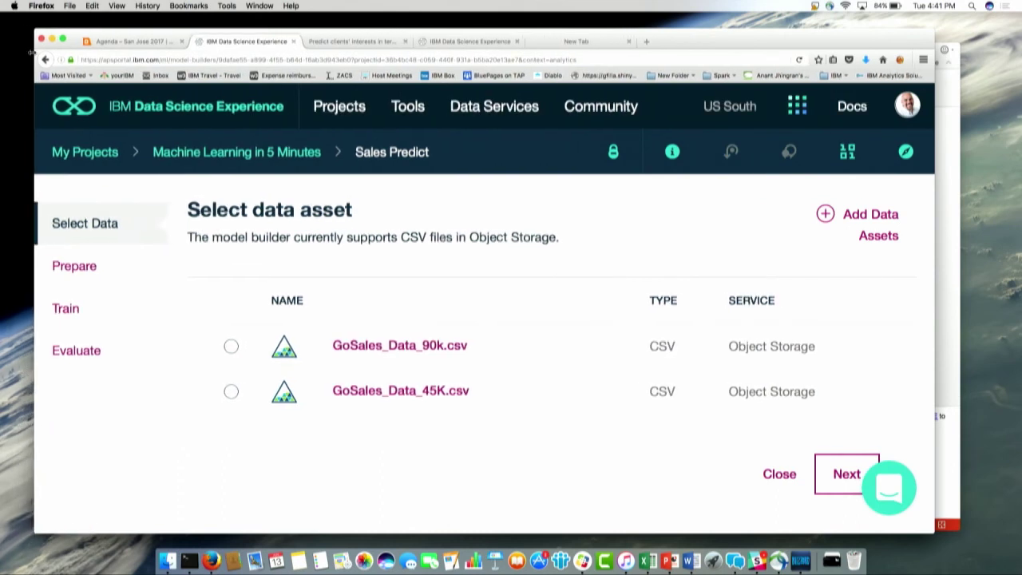
drag(934, 264, 1003, 264)
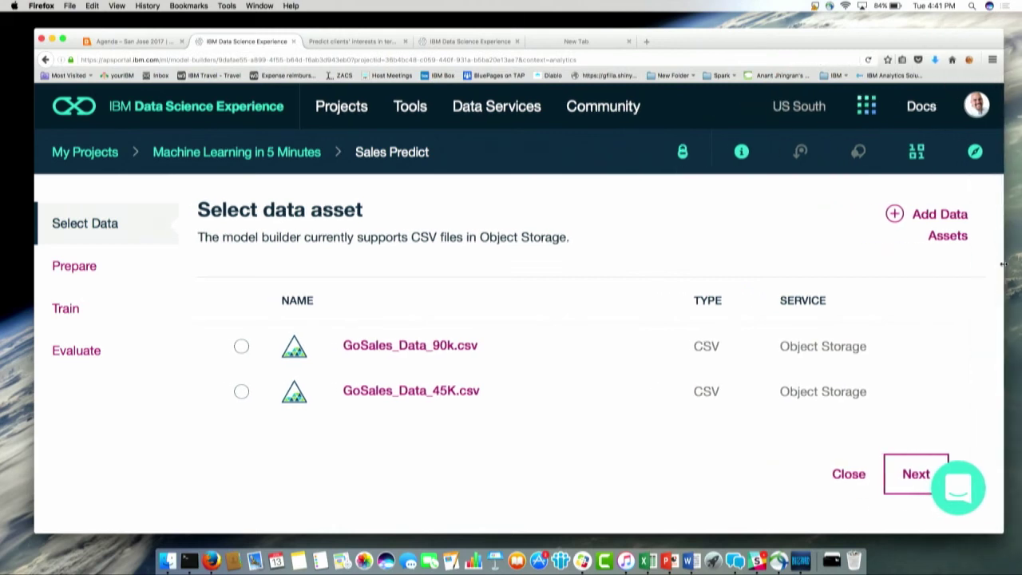
key(super+equal)
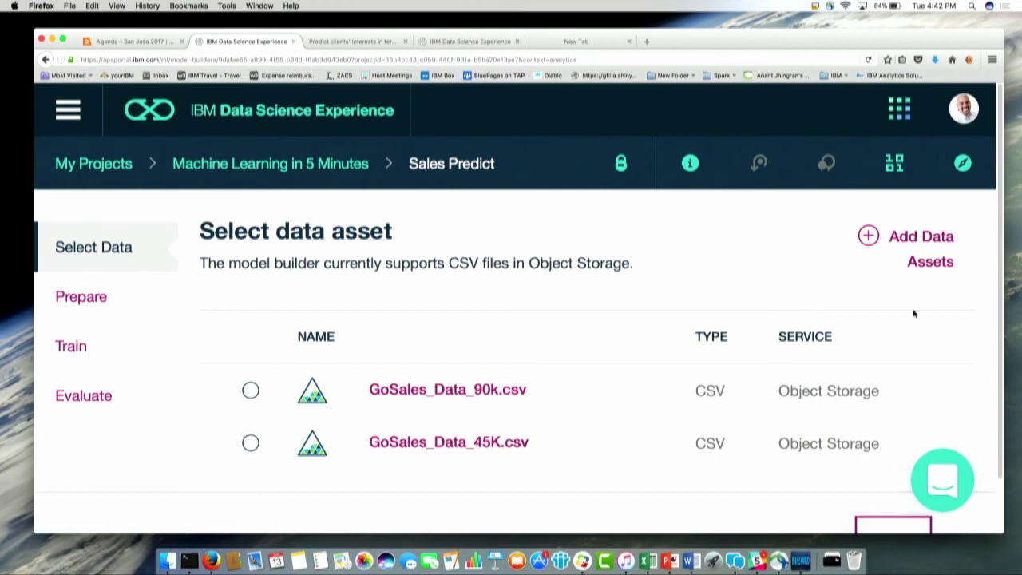
- Open the Prepare stage of Sales Predict and look through the available data transformers without adding one
click(81, 296)
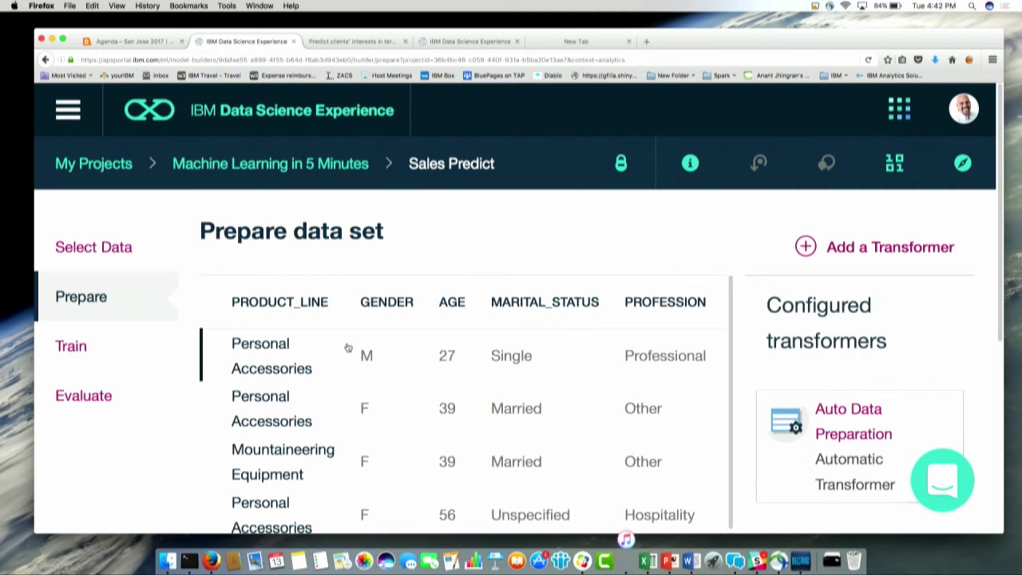
click(803, 252)
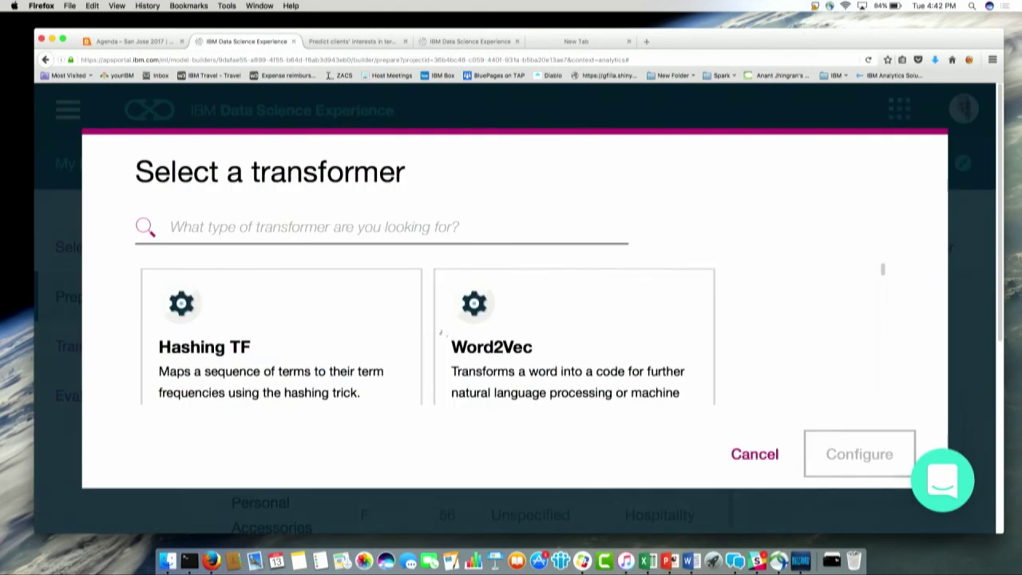
scroll(882, 271, down, 5)
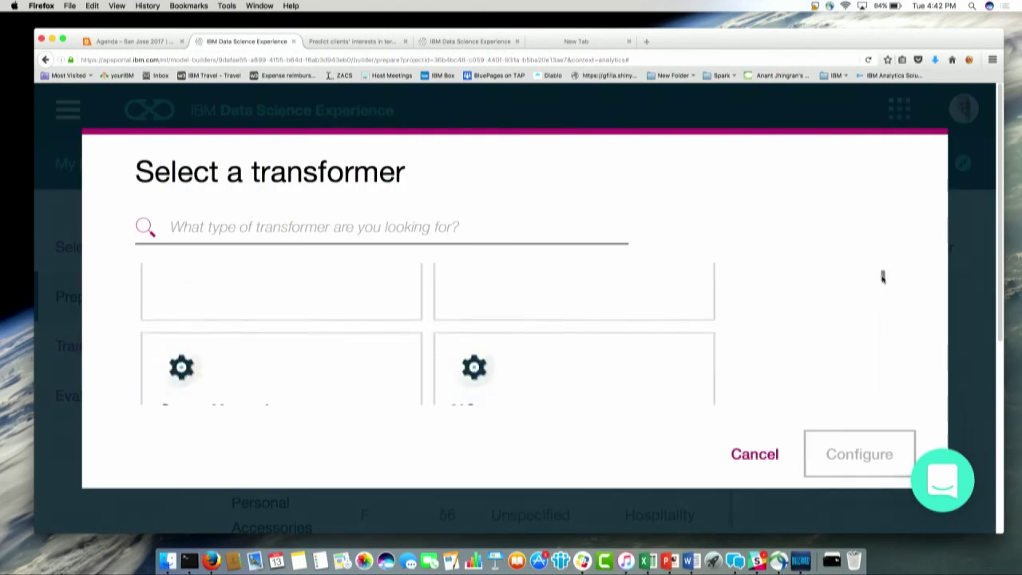
scroll(882, 287, down, 3)
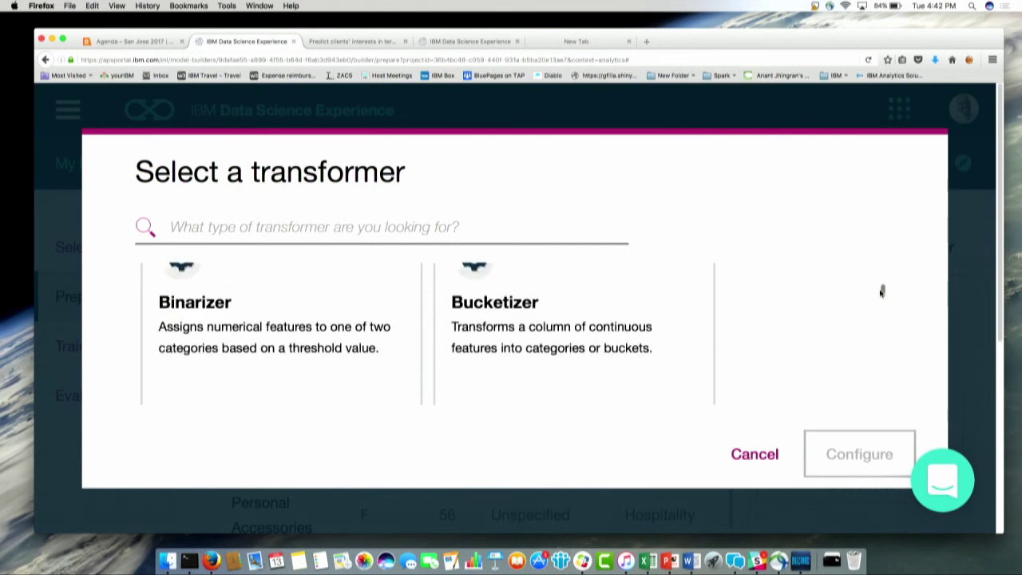
scroll(881, 291, down, 3)
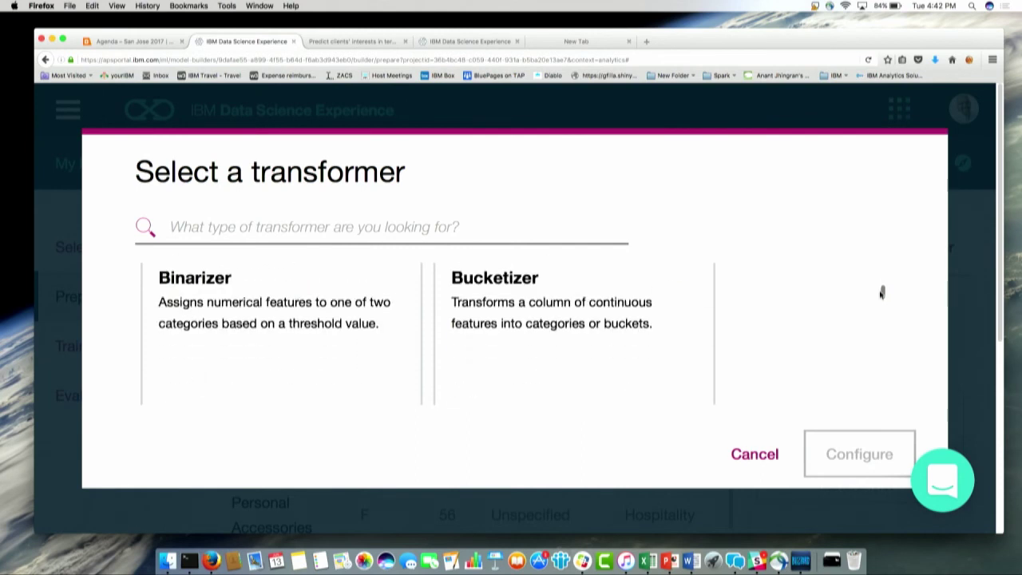
scroll(881, 300, down, 4)
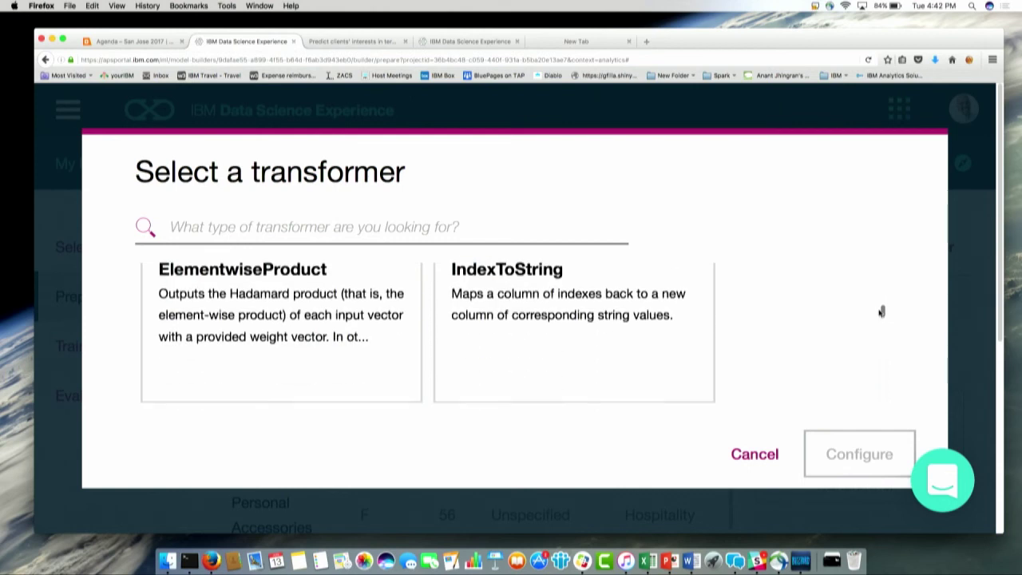
scroll(881, 311, up, 1)
scroll(882, 313, down, 4)
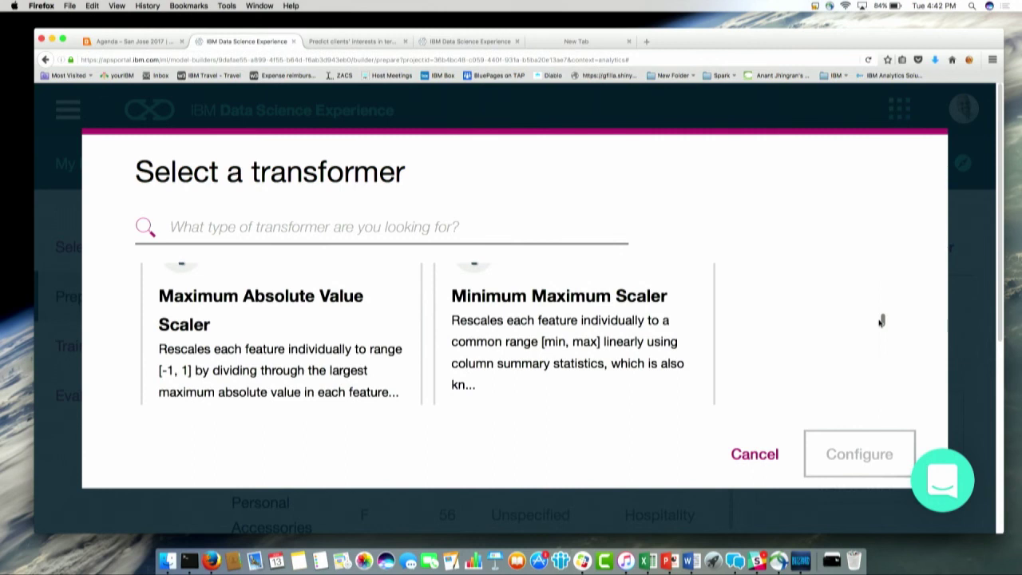
scroll(882, 320, down, 6)
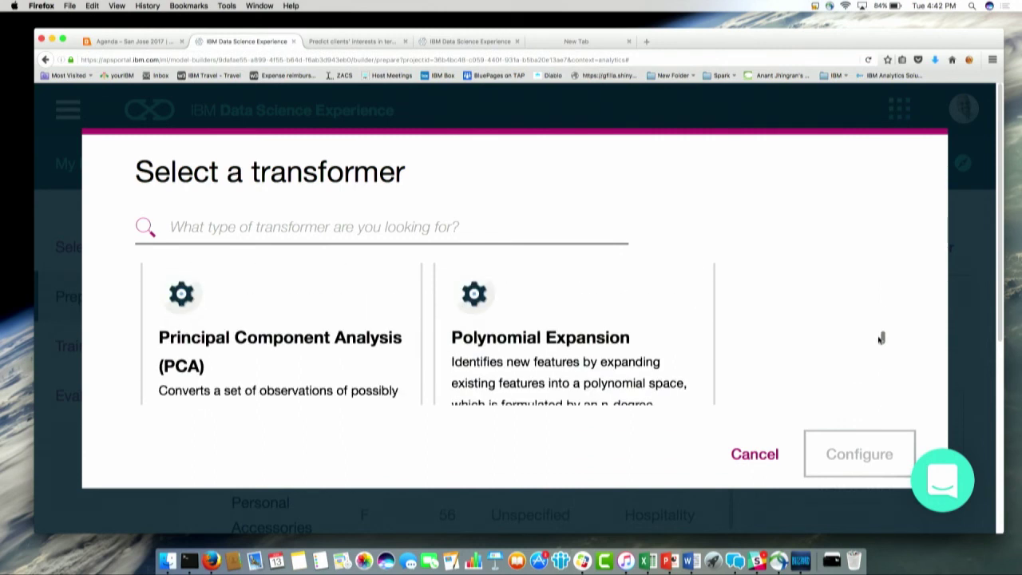
scroll(881, 339, down, 3)
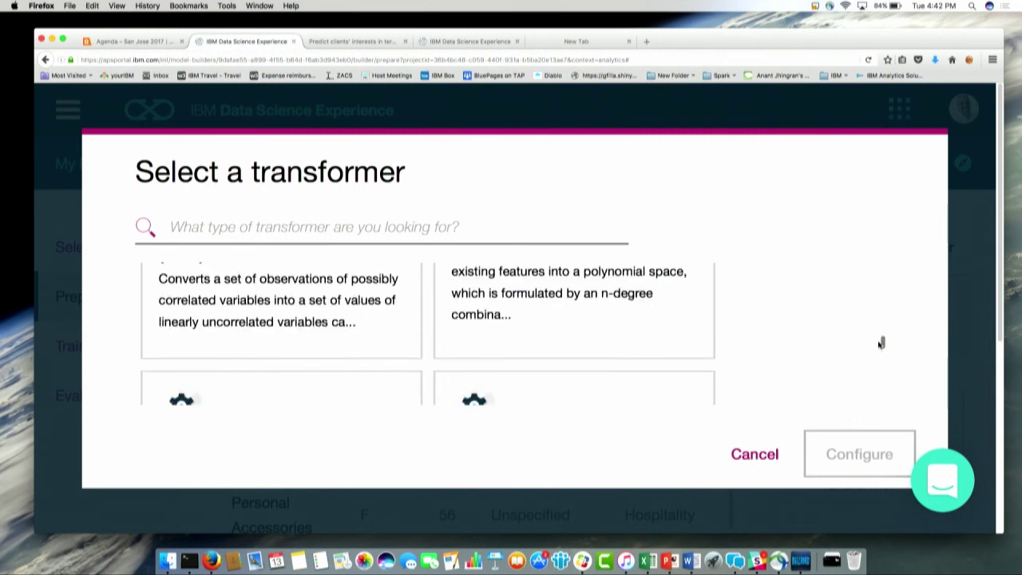
click(765, 457)
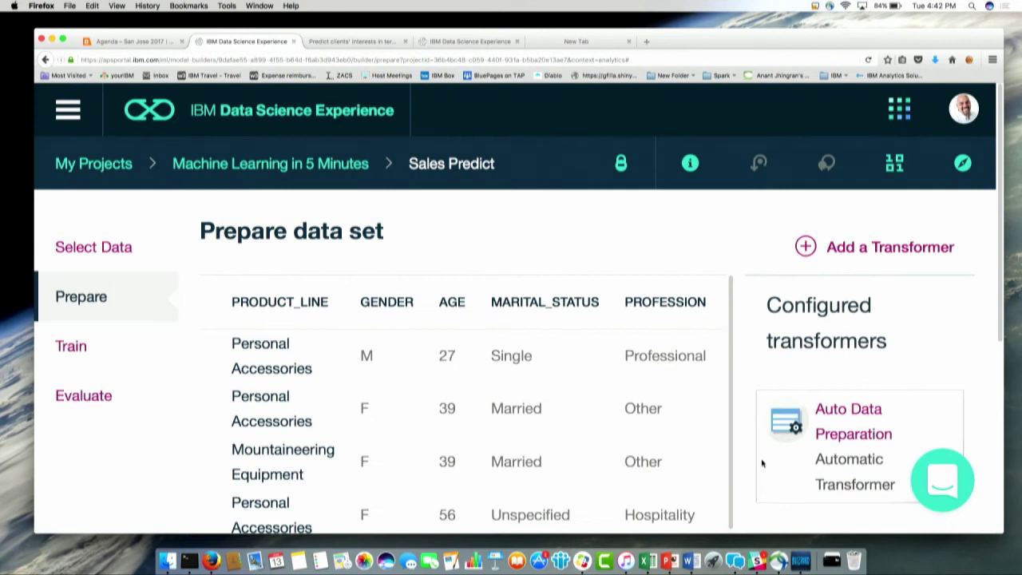
- Open the Train stage, reduce the page zoom and review the label column, feature columns, technique and validation split
click(72, 347)
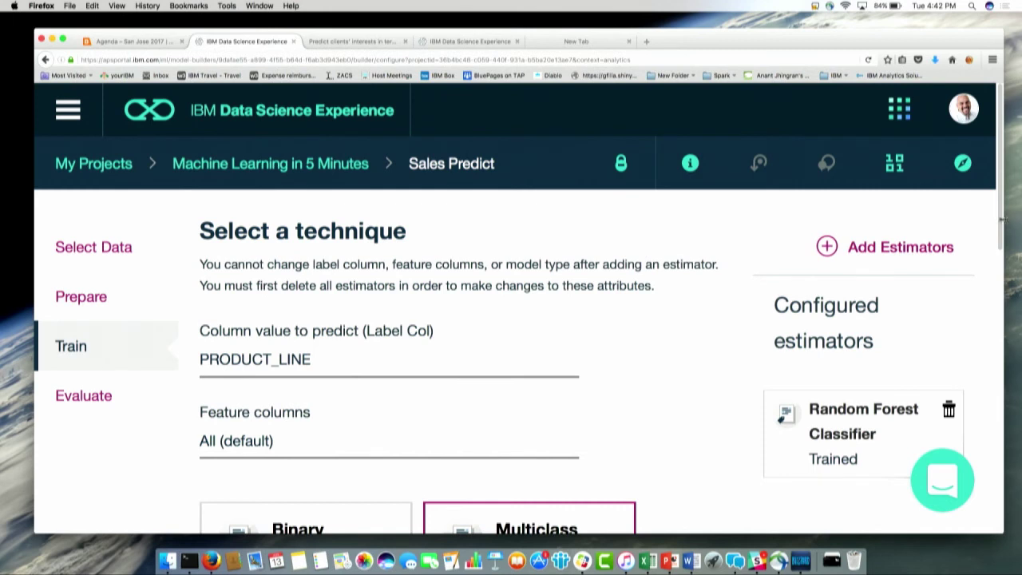
drag(1002, 220, 998, 242)
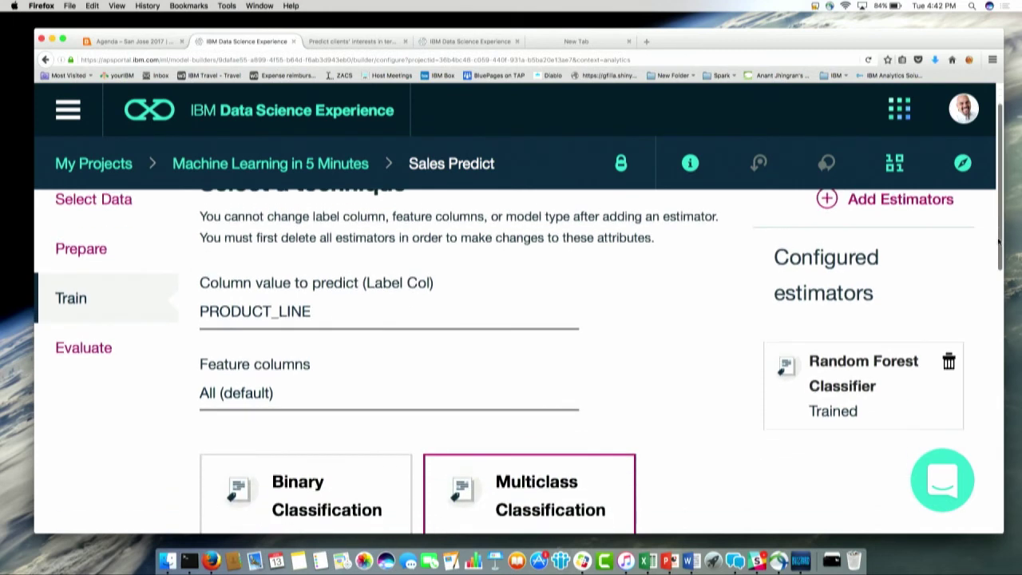
key(super+minus)
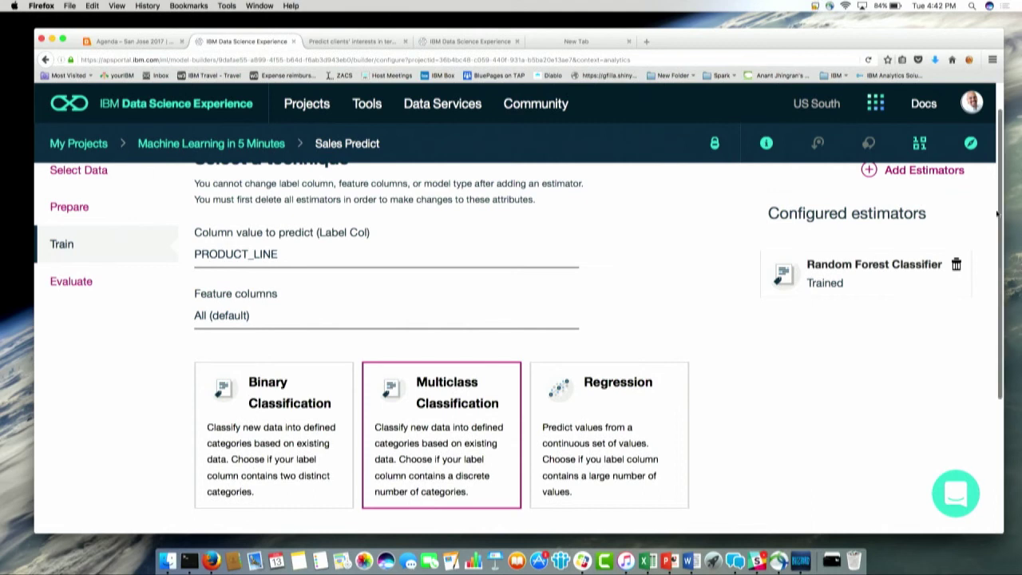
drag(1001, 213, 1009, 278)
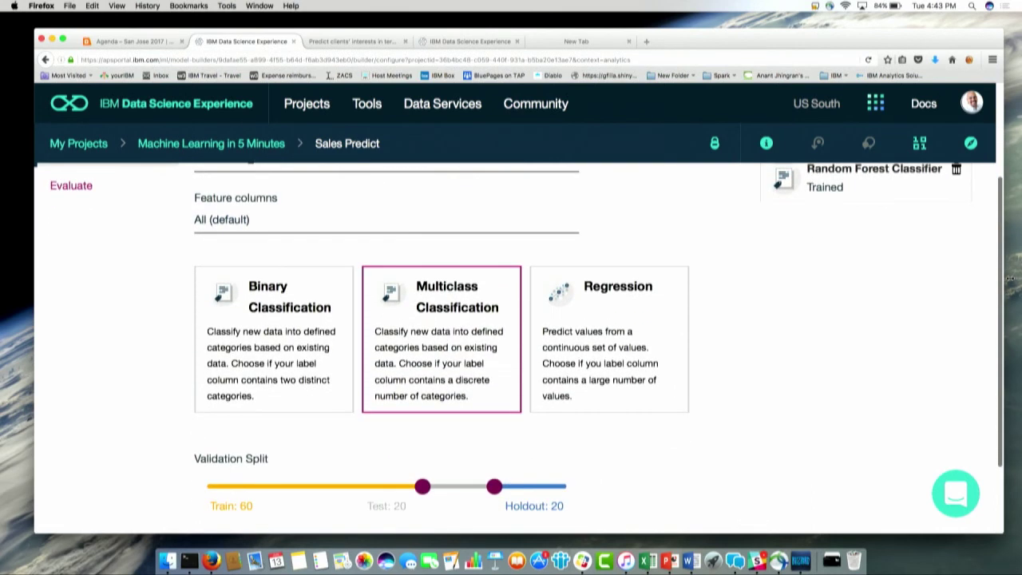
- Set the validation split to 74 train, 16 test and 10 holdout
scroll(1010, 278, up, 3)
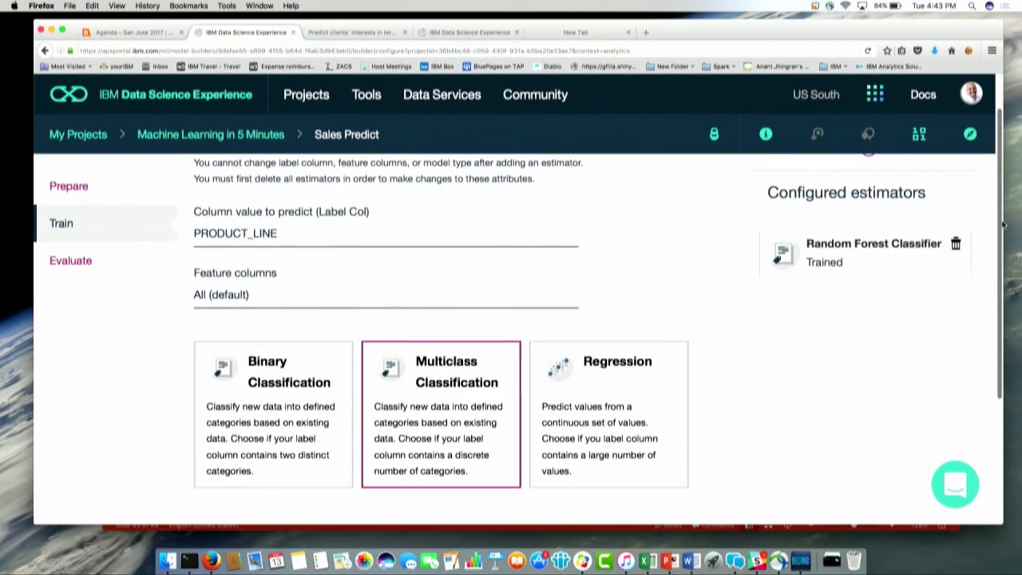
scroll(1001, 230, down, 3)
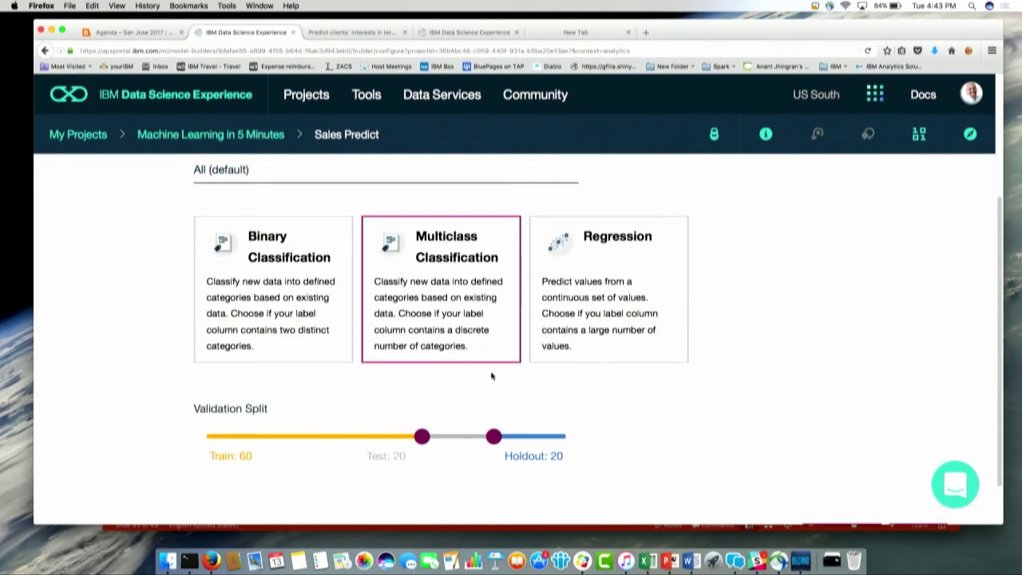
drag(421, 436, 530, 436)
drag(454, 441, 473, 443)
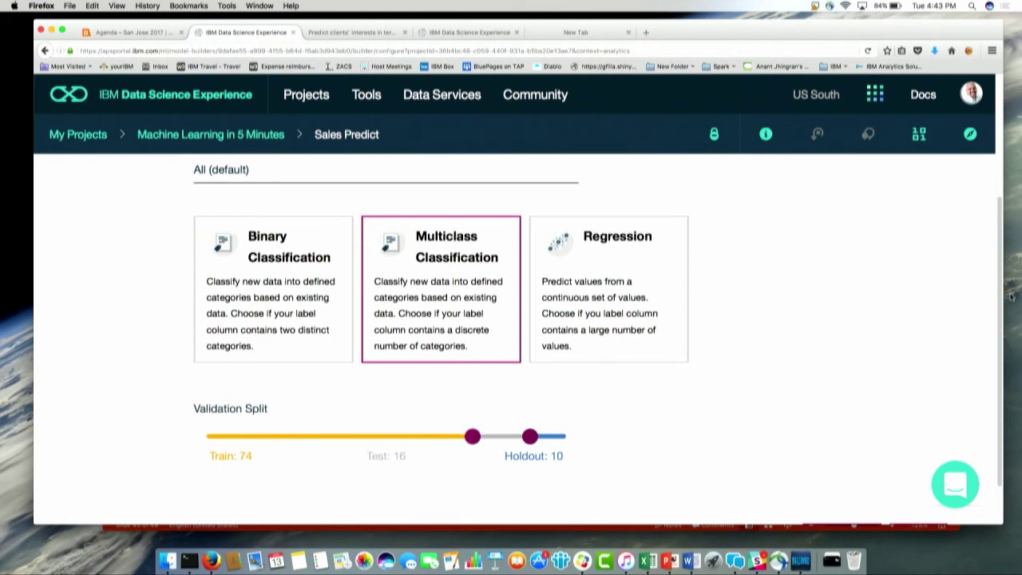
- Look through the available estimators without adding one, and view the evaluation metrics of the Random Forest Classifier
drag(1001, 297, 998, 195)
click(870, 170)
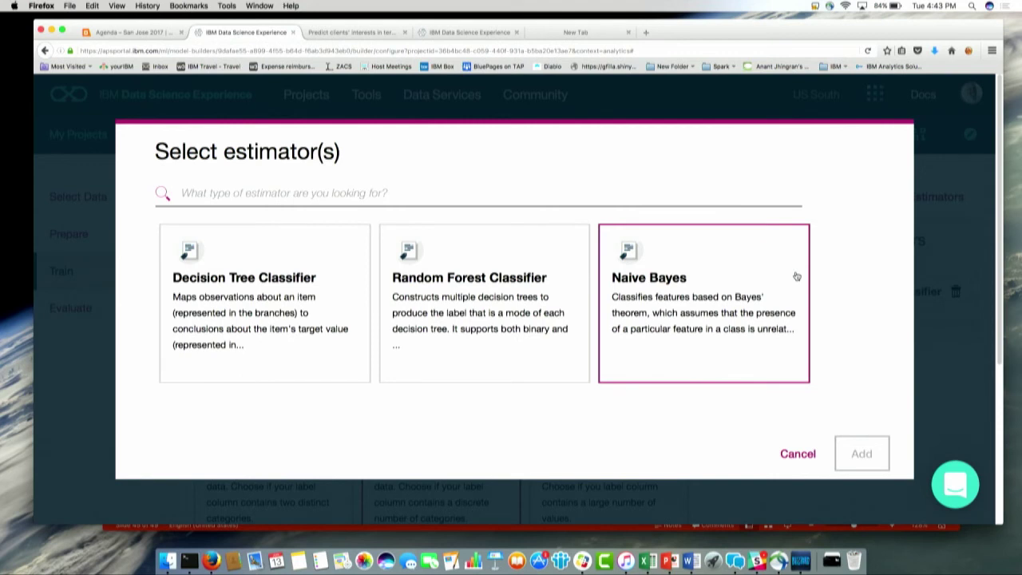
click(796, 459)
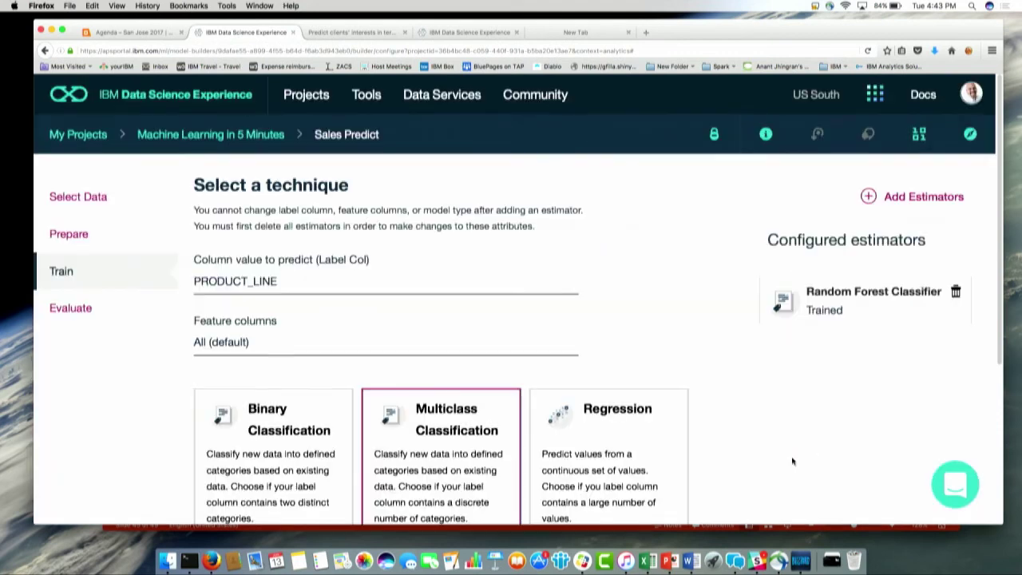
click(78, 310)
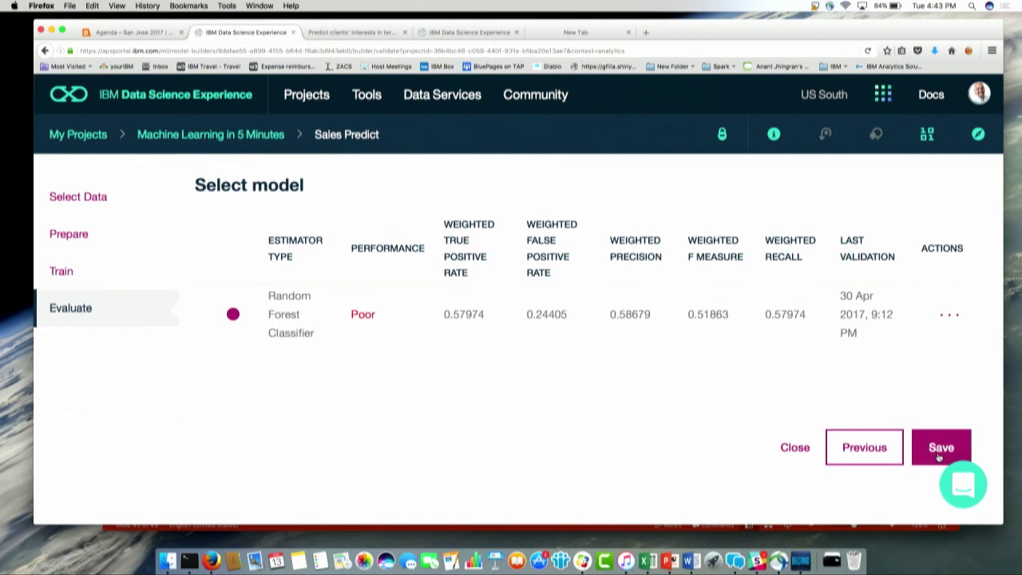
- Return to the analytics assets of "Machine Learning in 5 Minutes" and open the trained "Sales Predict - Train" model
click(171, 138)
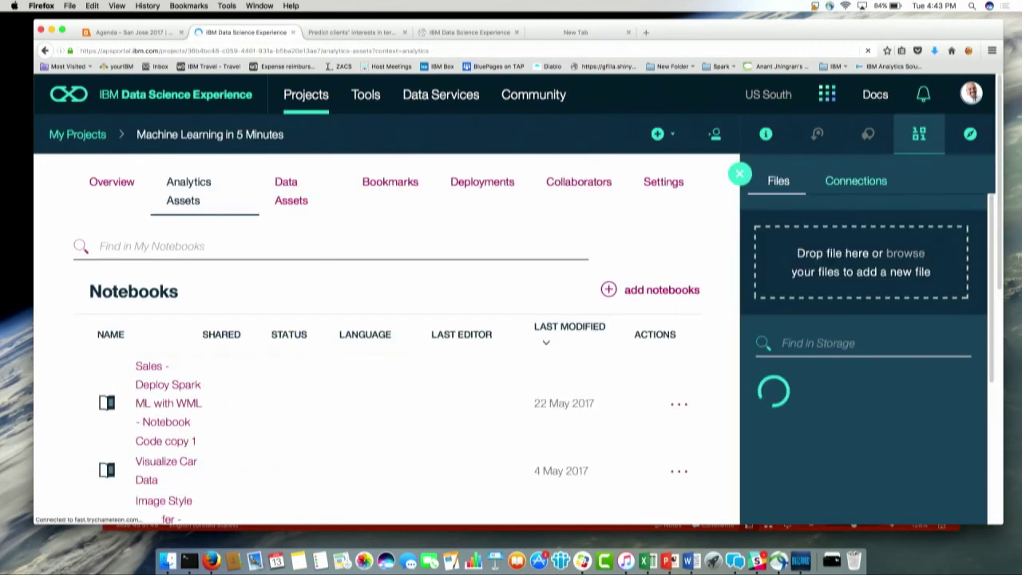
click(740, 173)
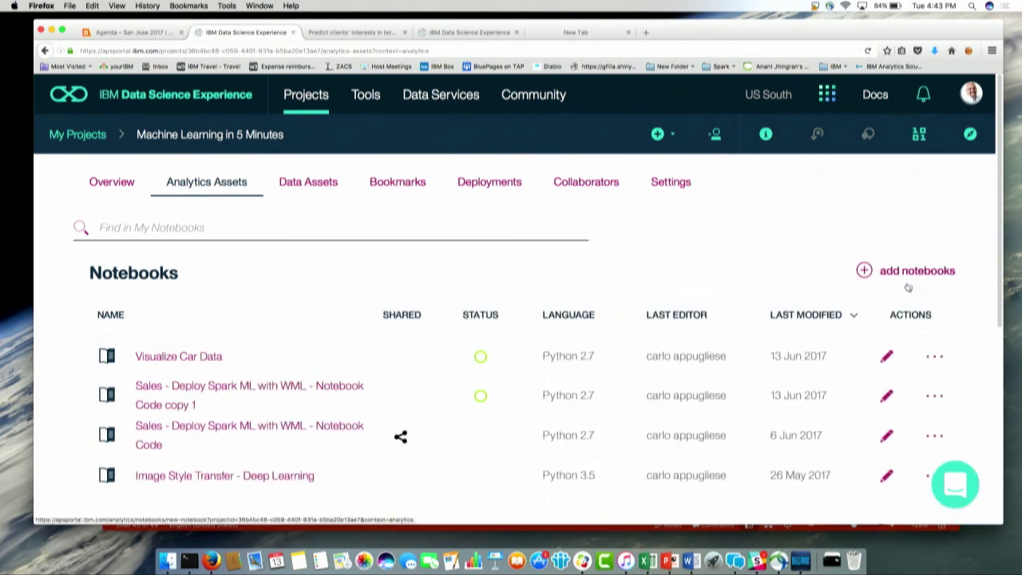
scroll(988, 226, down, 5)
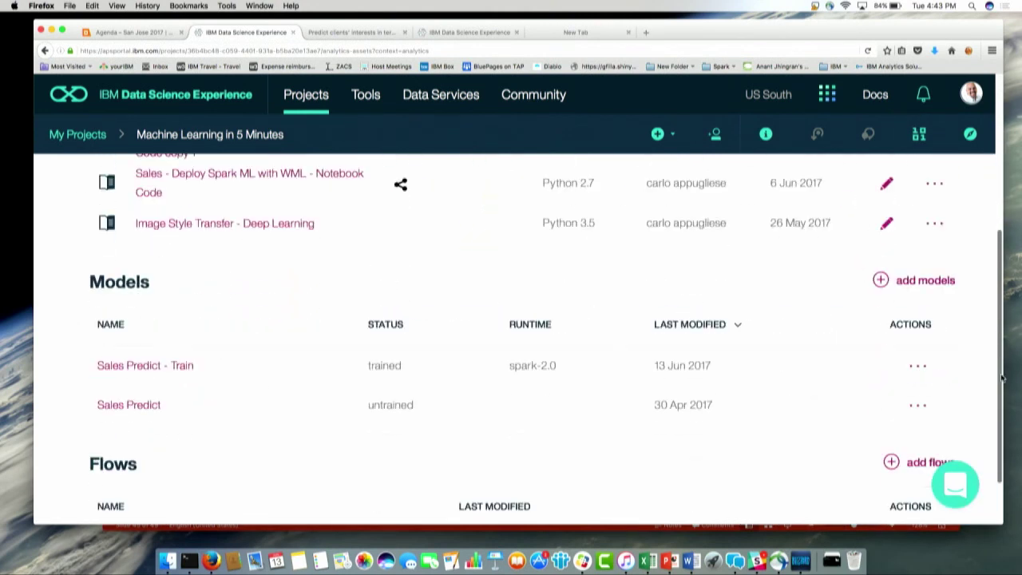
click(156, 367)
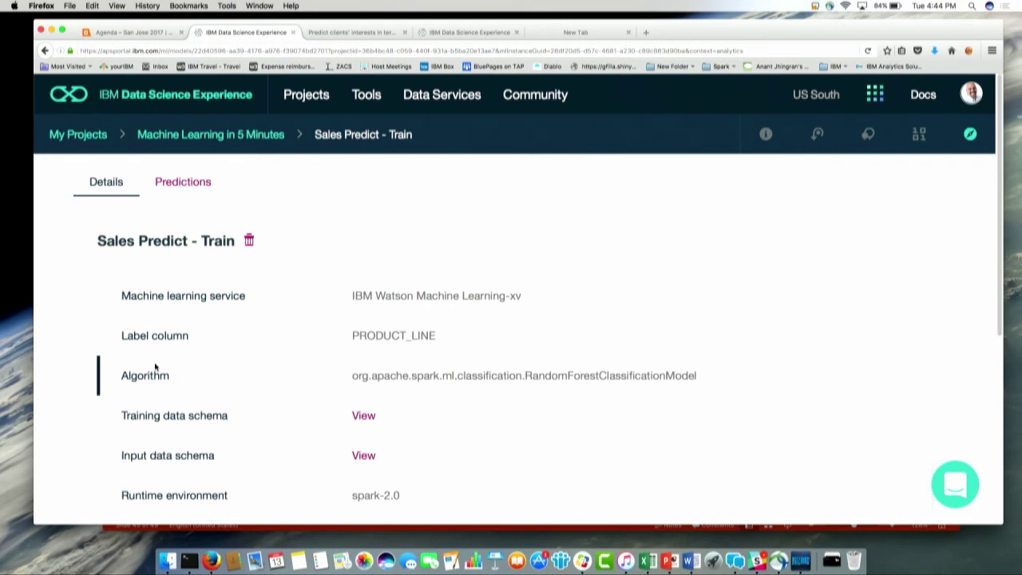
- View the training data schema and the input data schema of "Sales Predict - Train", closing each one
drag(1003, 228, 995, 301)
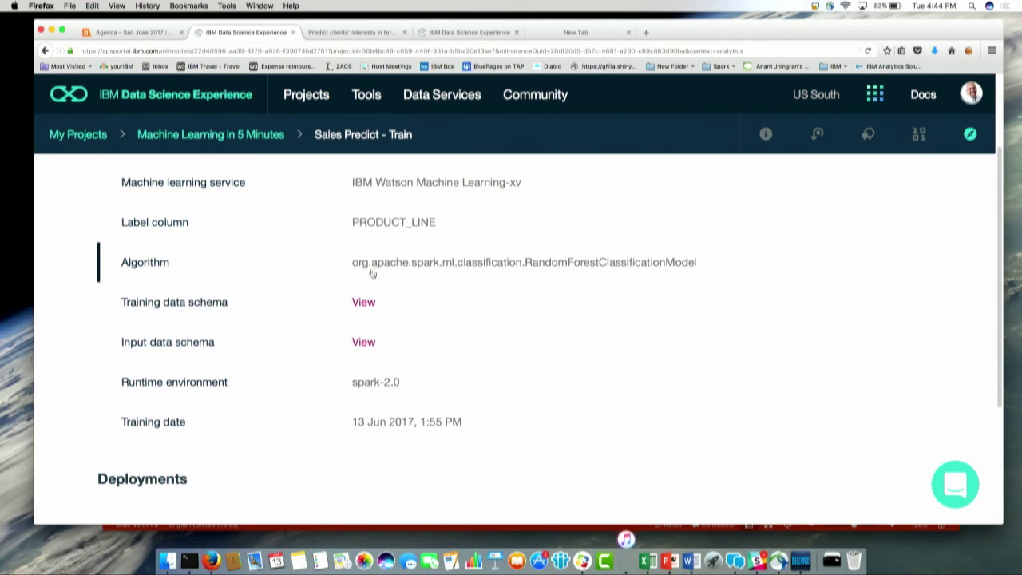
click(365, 304)
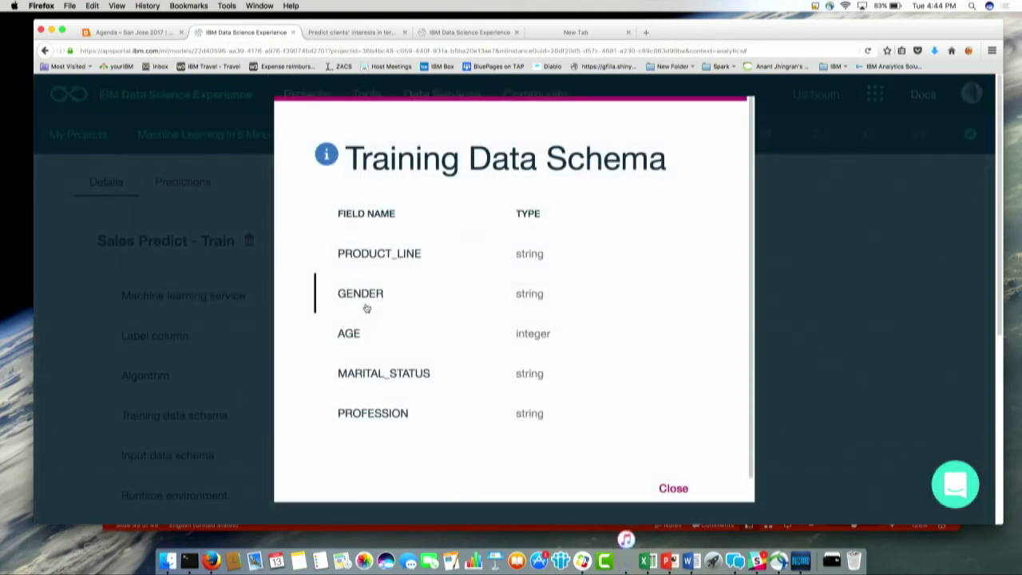
click(675, 488)
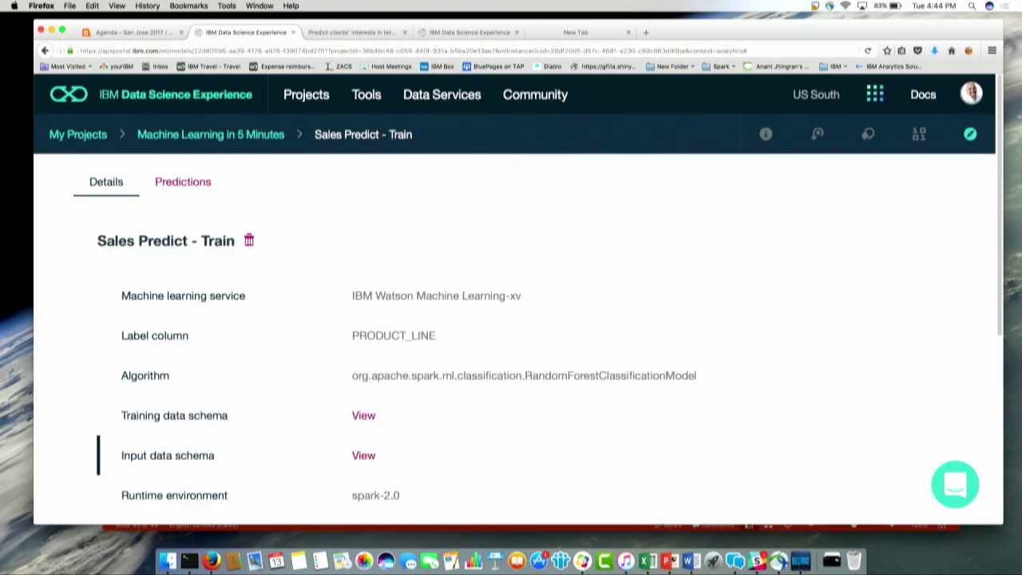
click(364, 455)
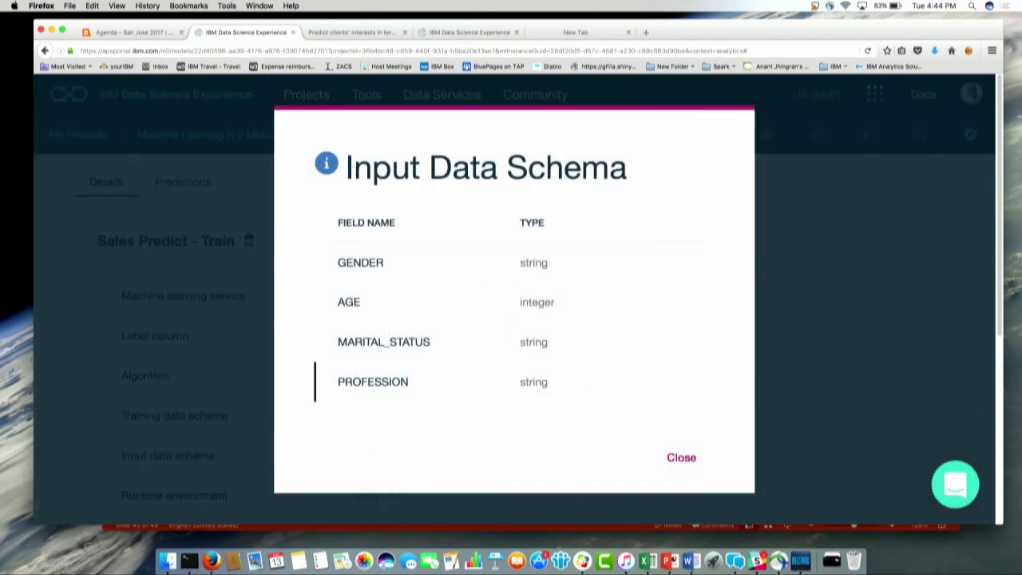
click(672, 461)
- Check the model's Deployments section and take another look at its input data schema
drag(1000, 263, 1006, 471)
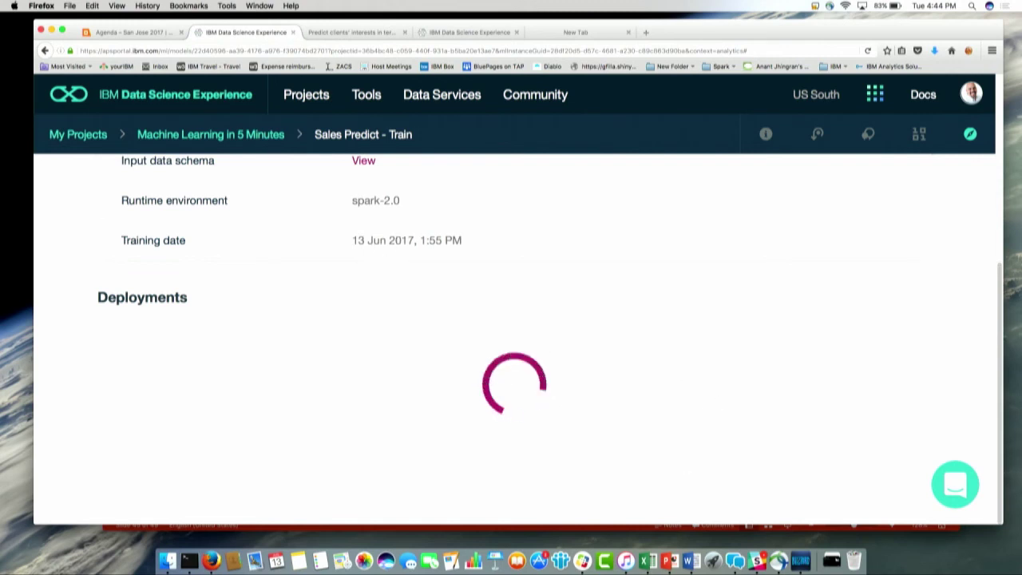
drag(1001, 349, 985, 228)
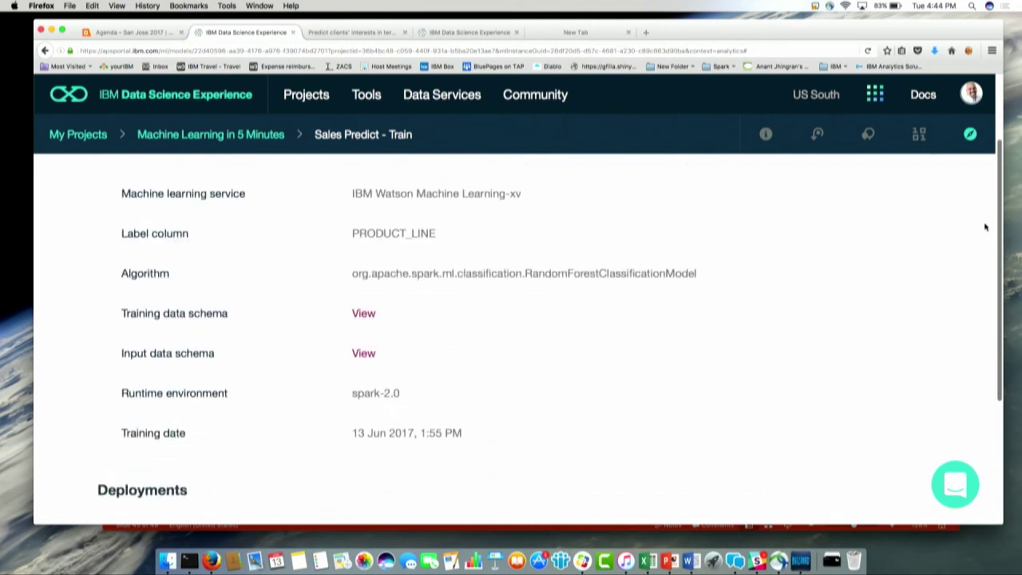
click(359, 357)
click(680, 458)
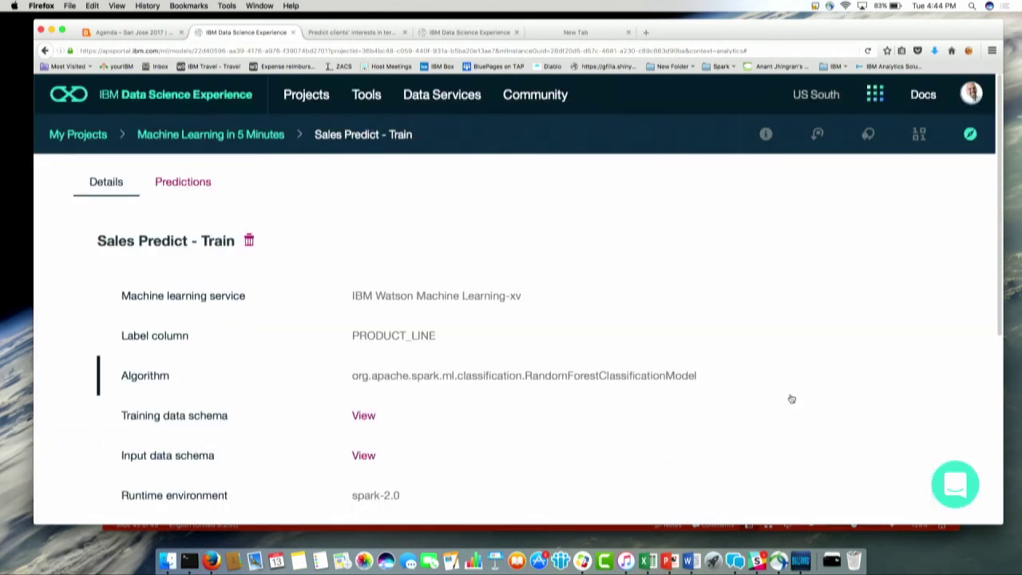
drag(1001, 226, 1019, 436)
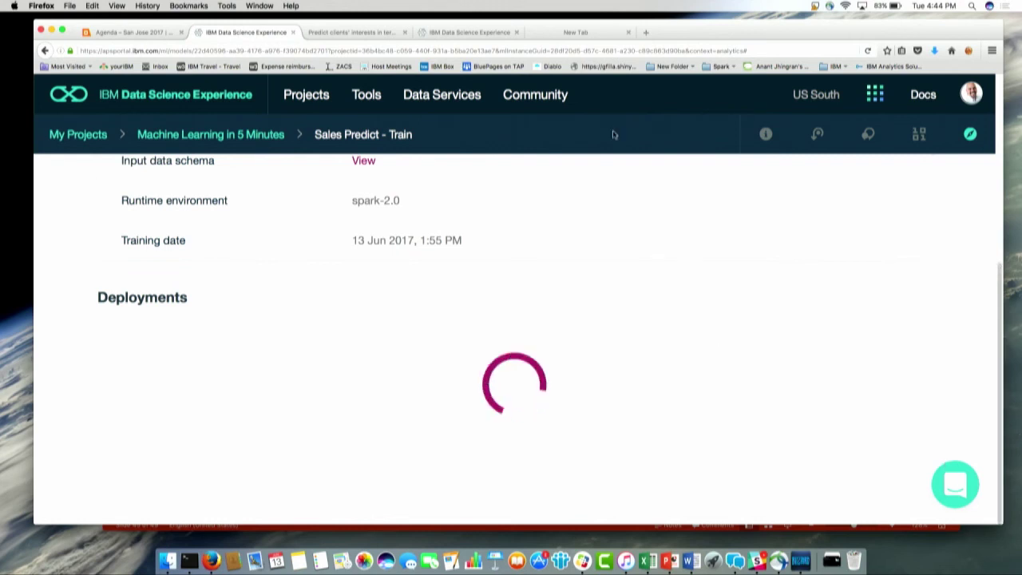
- Return to the "Machine Learning in 5 Minutes" project and show its list of deployments
click(223, 142)
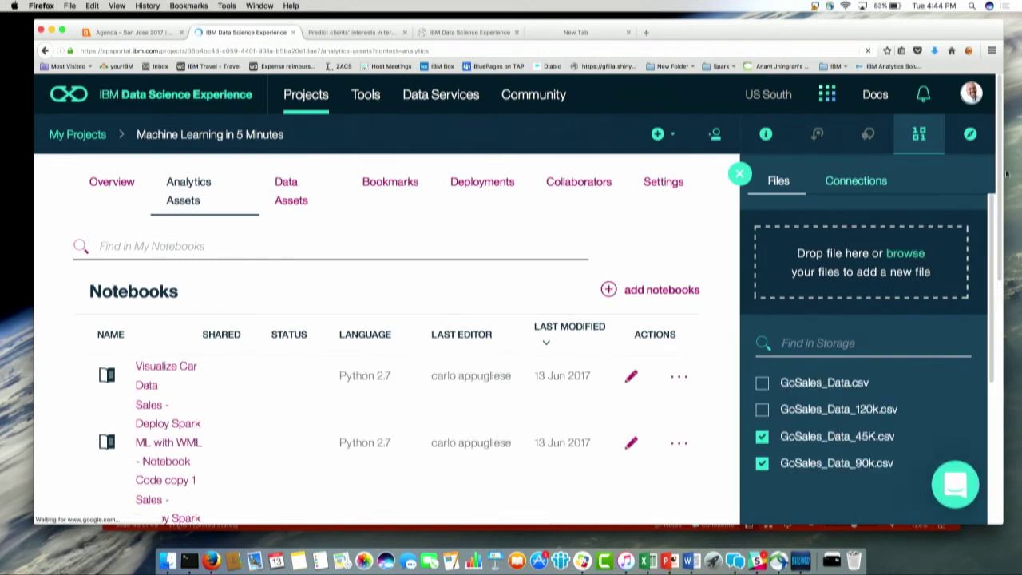
scroll(990, 238, down, 2)
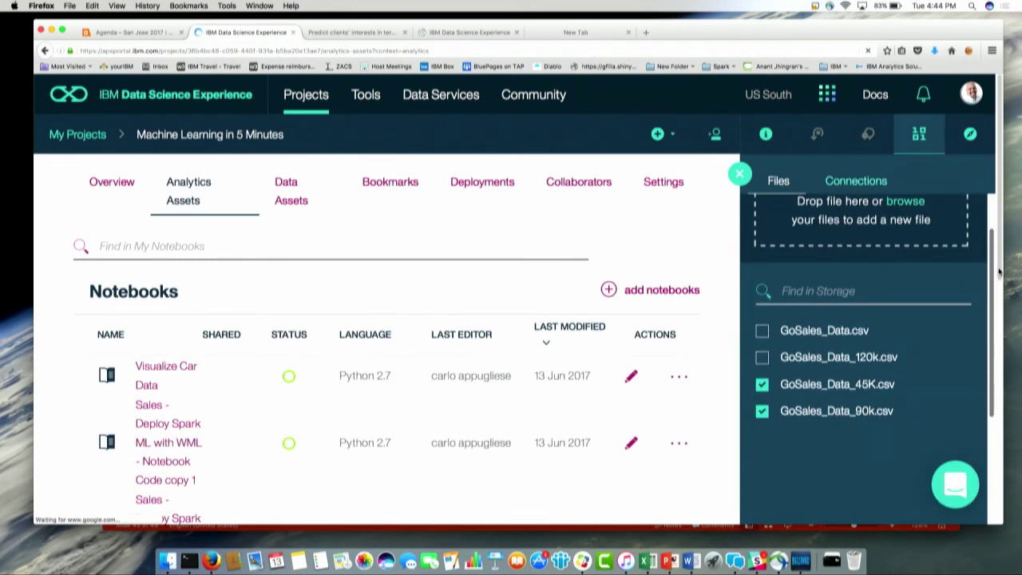
click(489, 182)
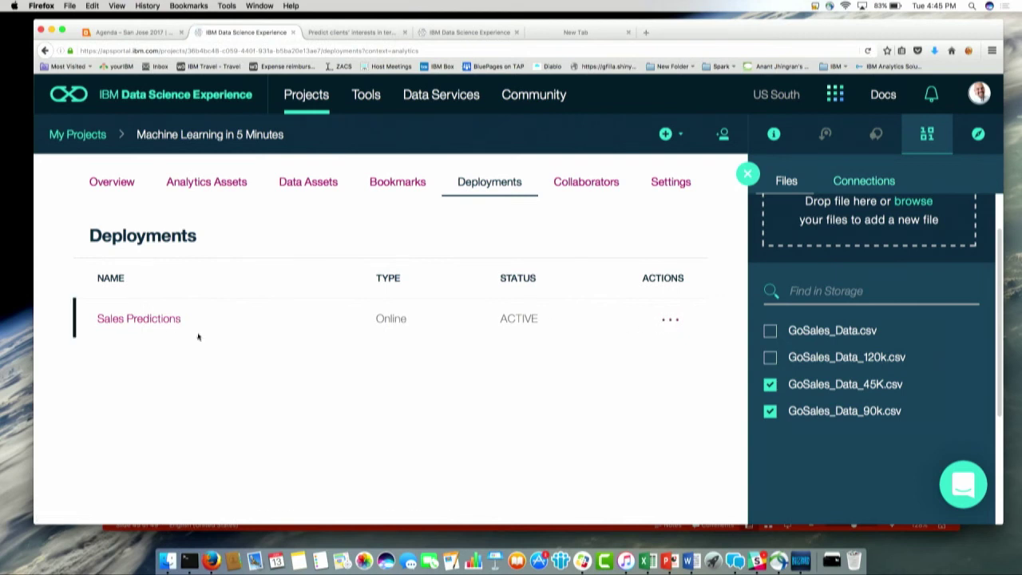
- Open the Sales Predictions deployment and, in the product line prediction web app, generate predictions for the Trades customer
click(123, 321)
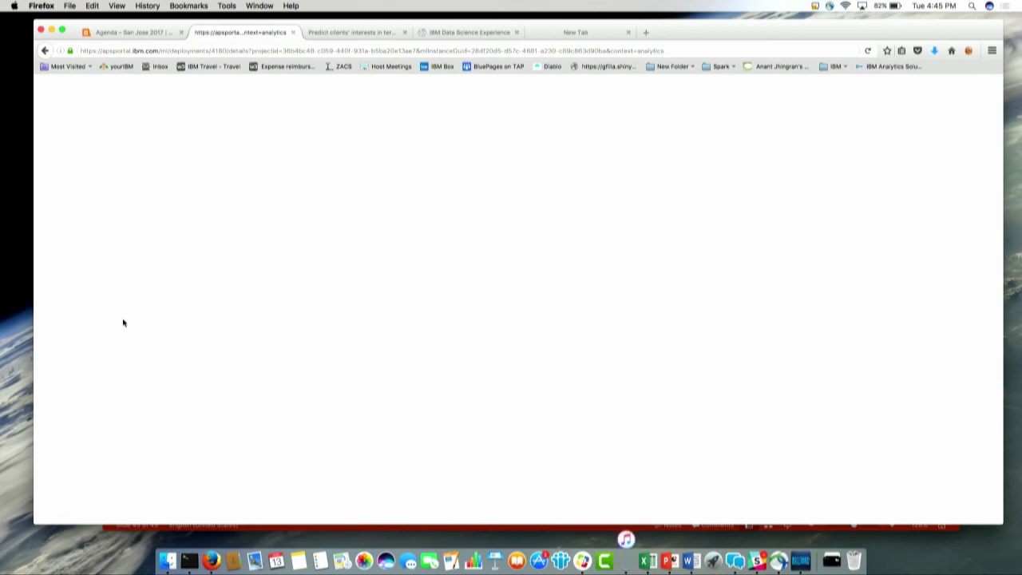
click(371, 34)
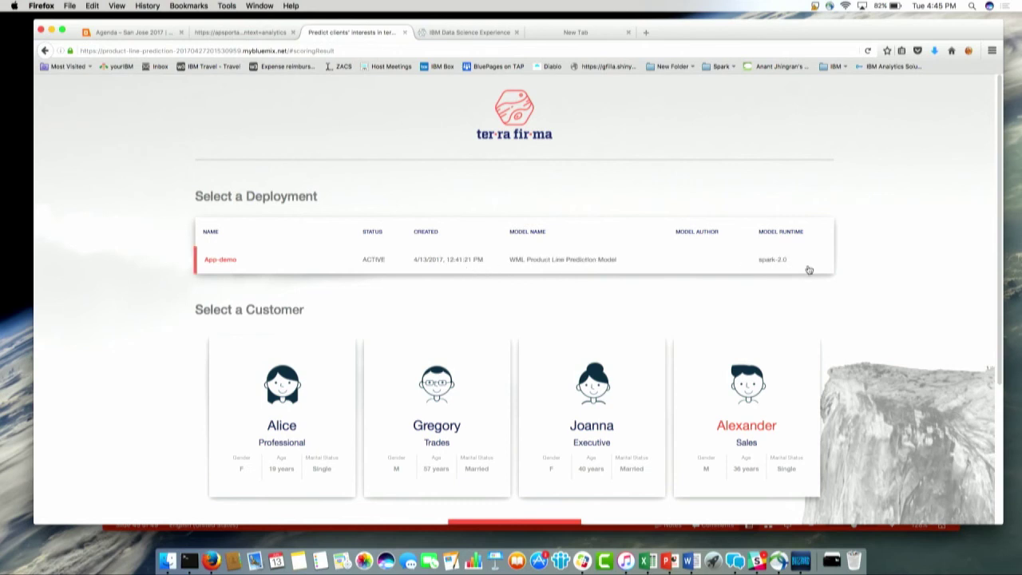
scroll(878, 239, down, 3)
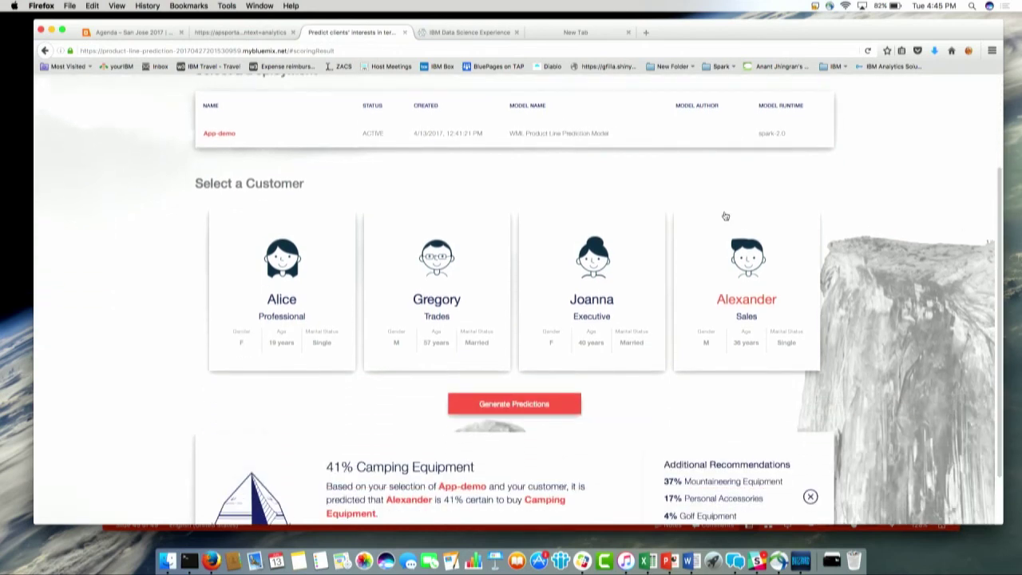
click(488, 298)
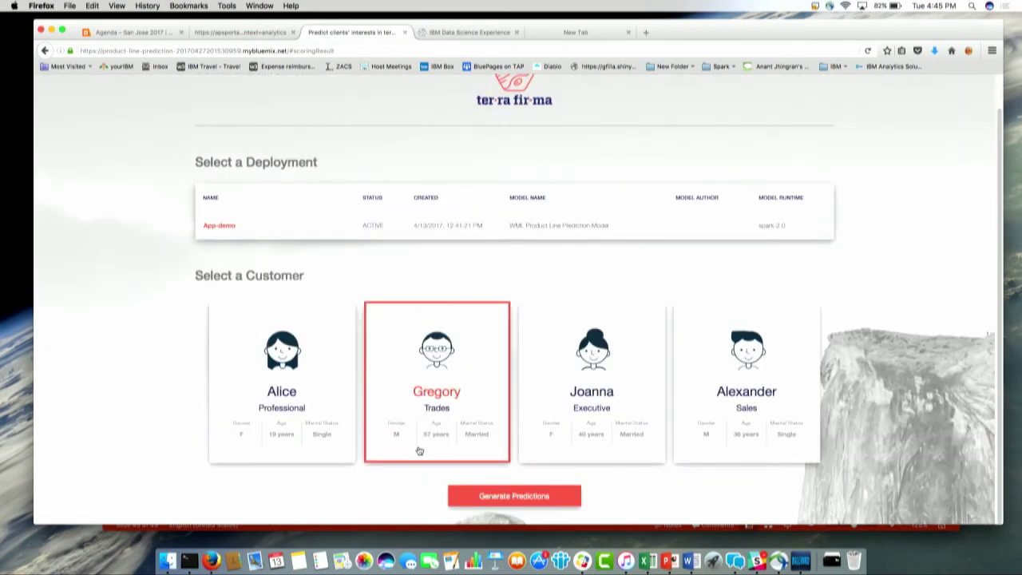
click(481, 499)
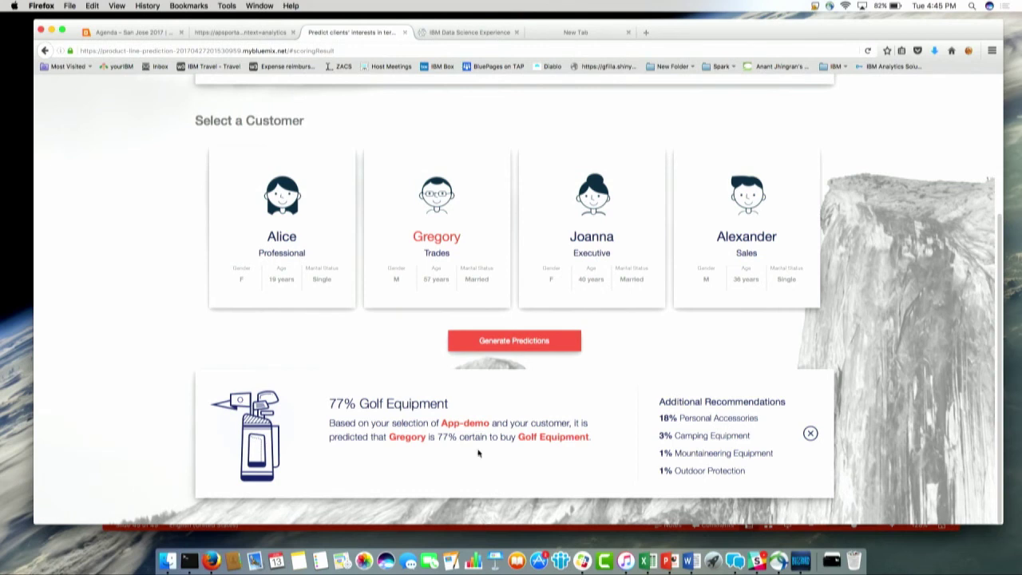
- Look at the RStudio page and load the bookmarked Shiny dashboard in the empty browser tab
click(470, 35)
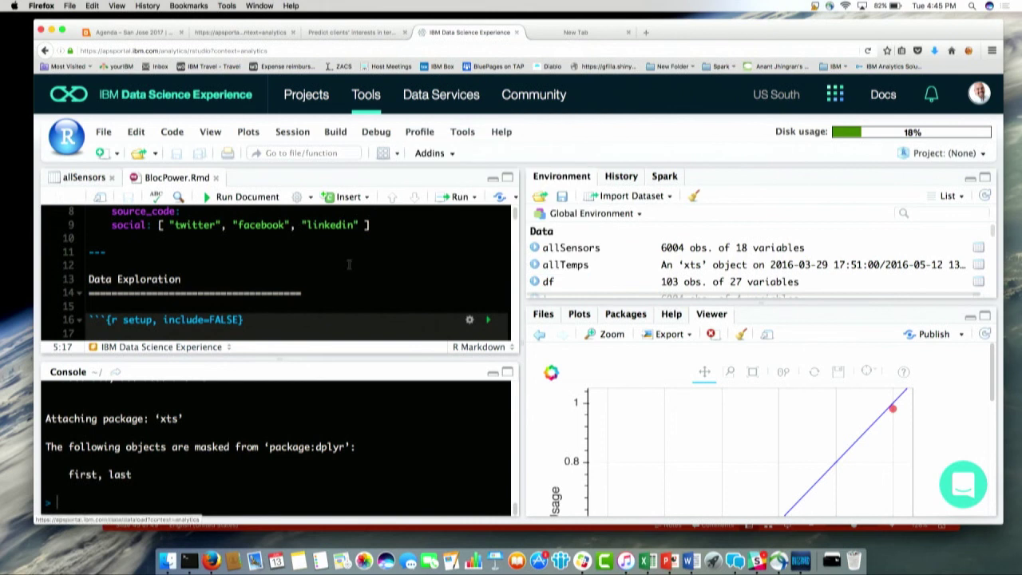
click(605, 35)
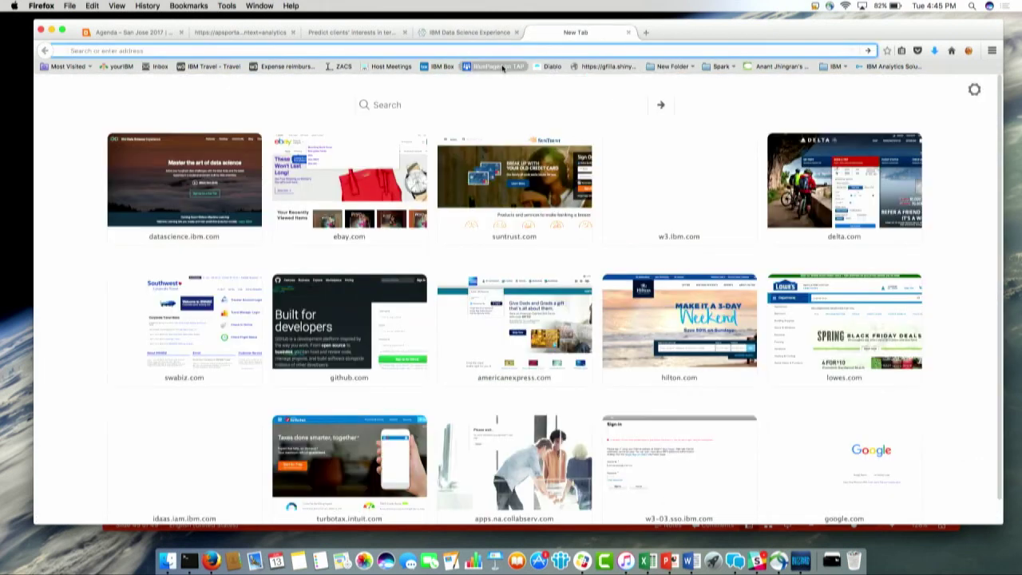
click(609, 67)
- Return to the project list, reopen the "Machine Learning in 5 Minutes" project and hide its files panel
click(454, 33)
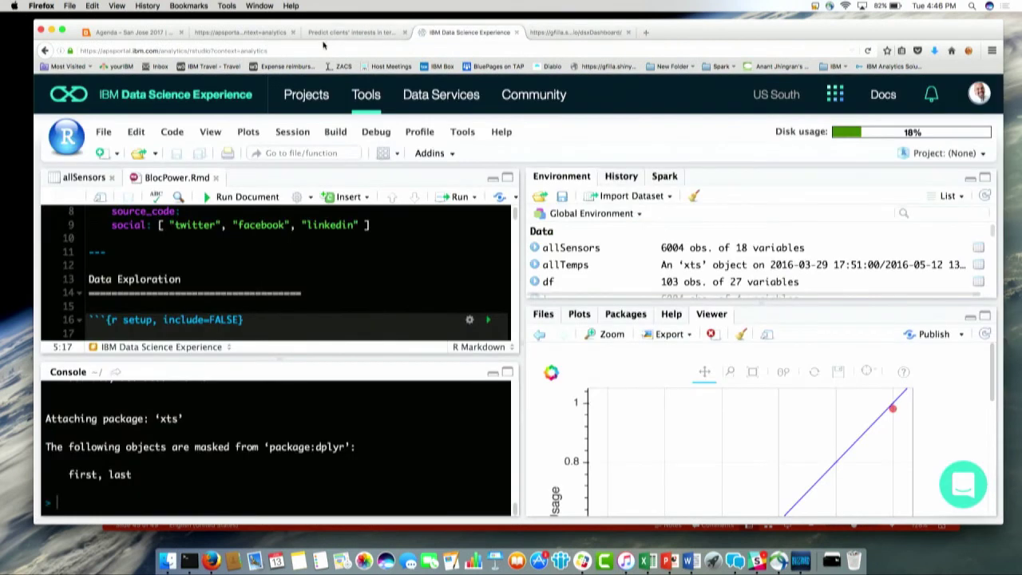
click(345, 33)
click(254, 33)
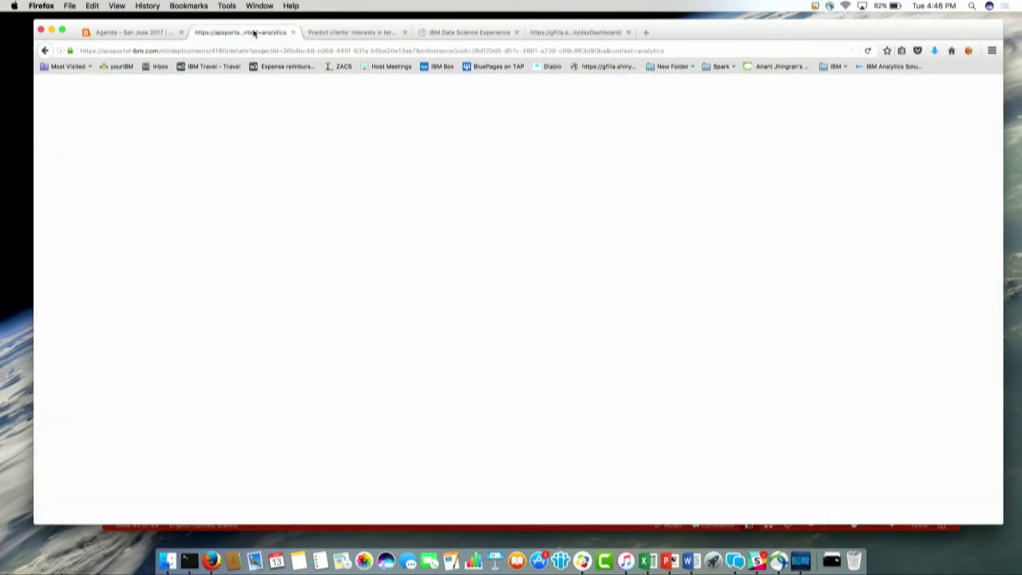
click(47, 50)
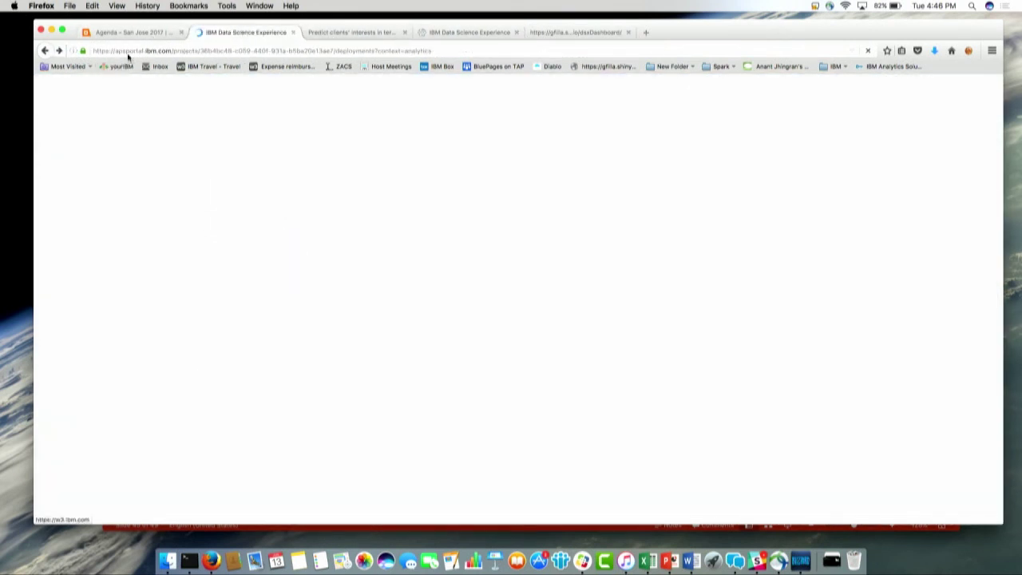
click(128, 52)
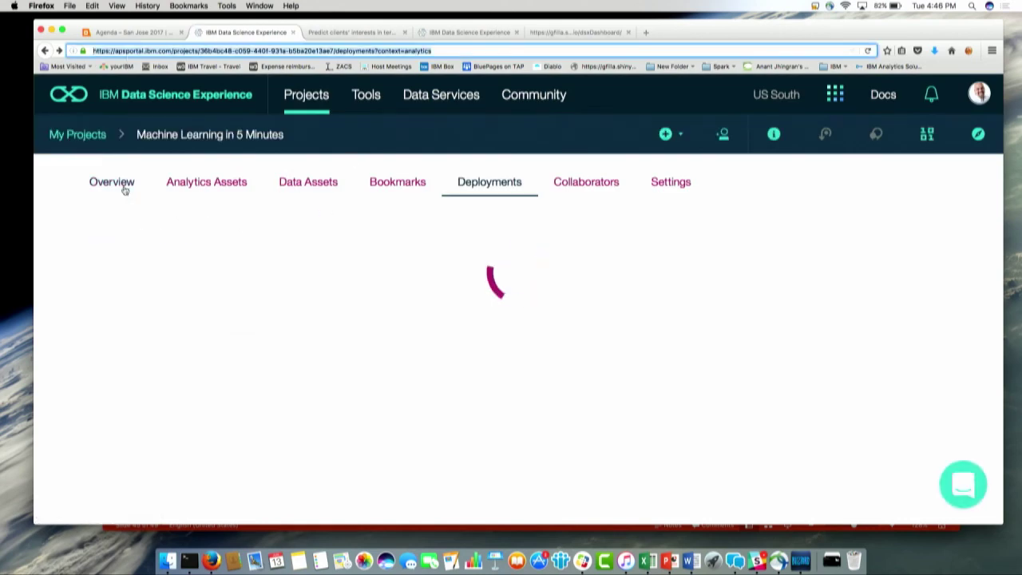
click(94, 143)
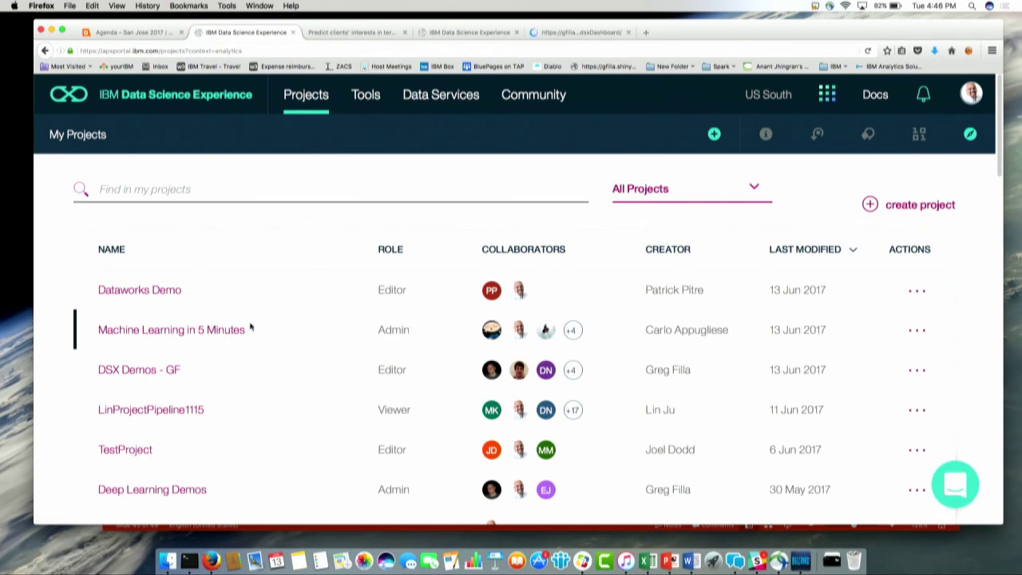
click(193, 336)
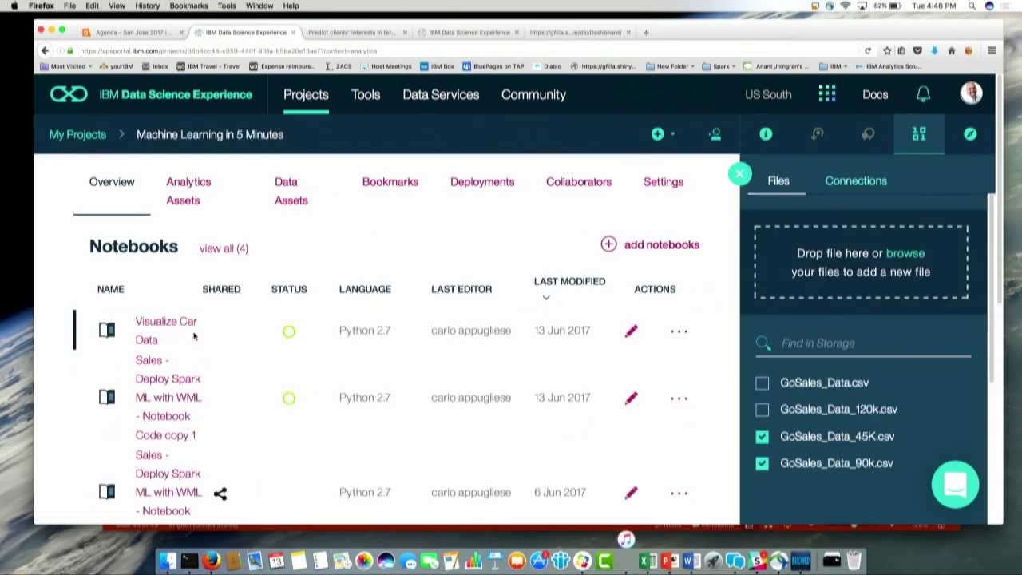
click(740, 173)
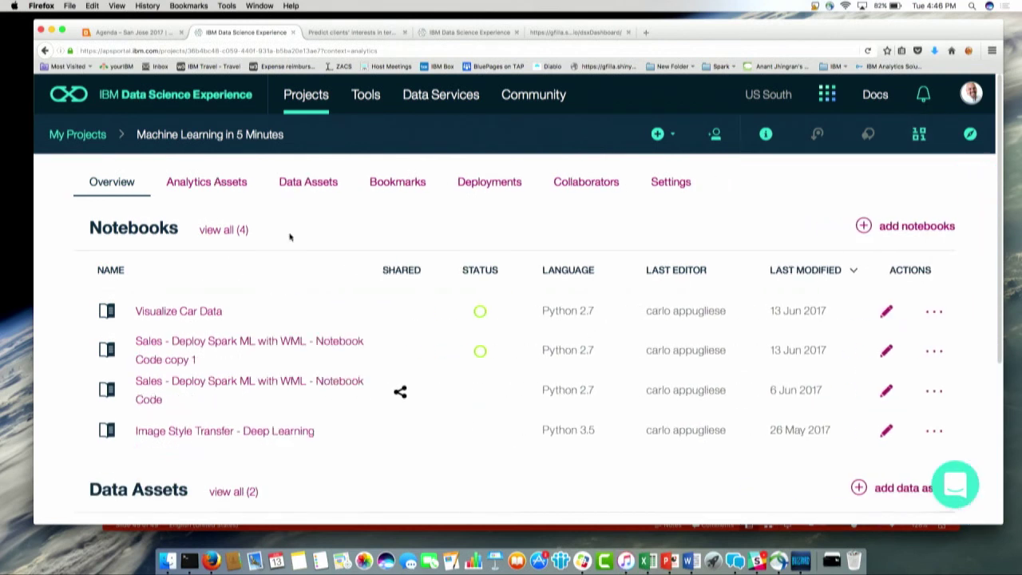
- Open the "Sales - Deploy Spark ML with WML - Notebook Code copy 1" notebook from the analytics assets, hide its comments and view its introduction
click(239, 189)
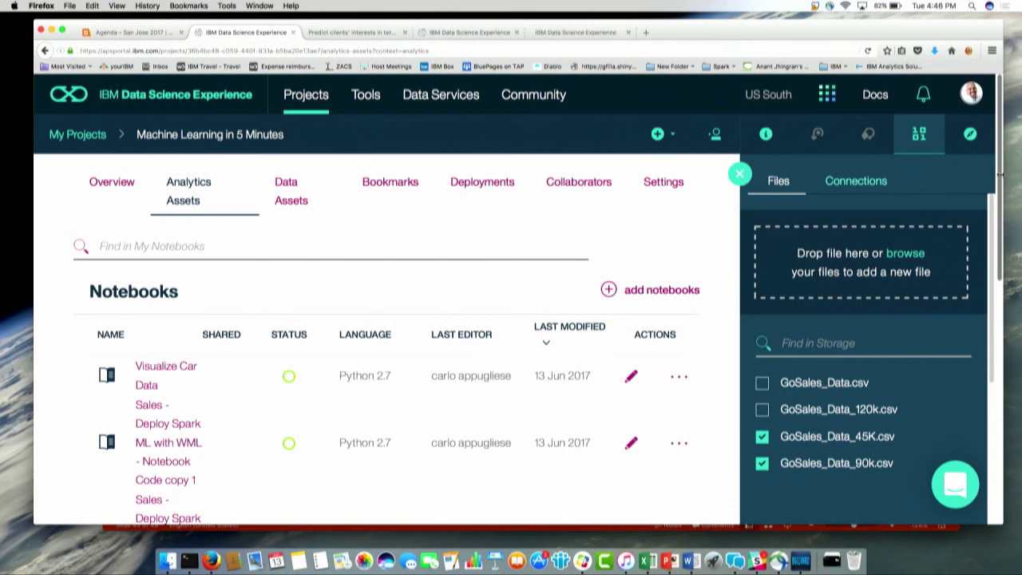
mouse_move(1002, 262)
mouse_down()
mouse_move(999, 447)
mouse_move(989, 262)
mouse_up()
click(160, 277)
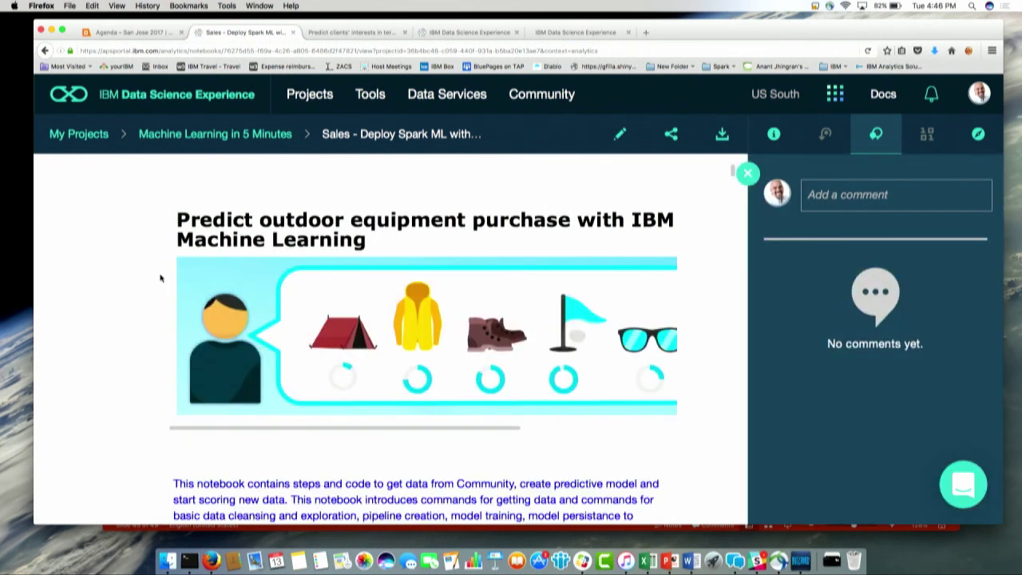
click(751, 174)
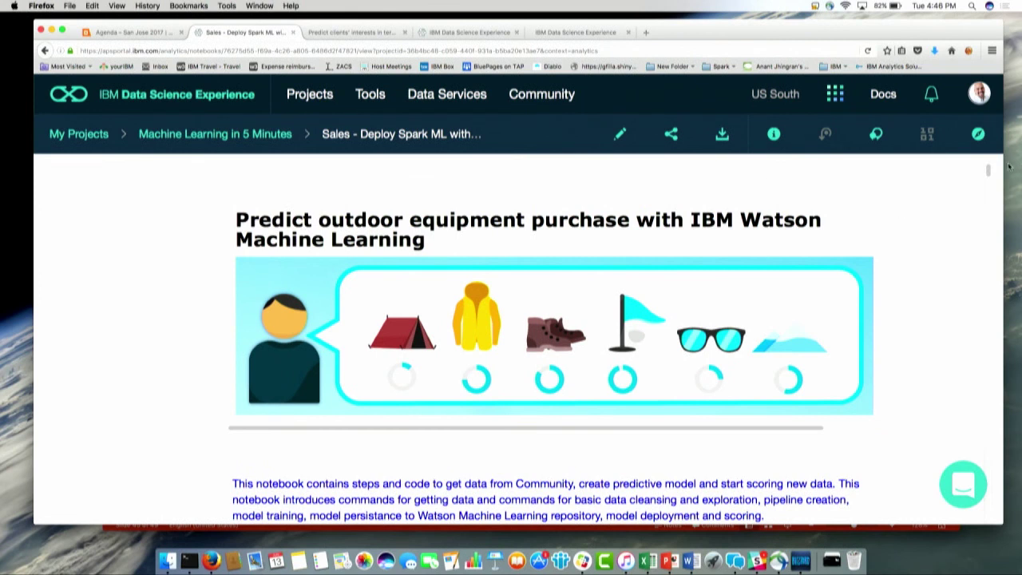
drag(989, 168, 988, 179)
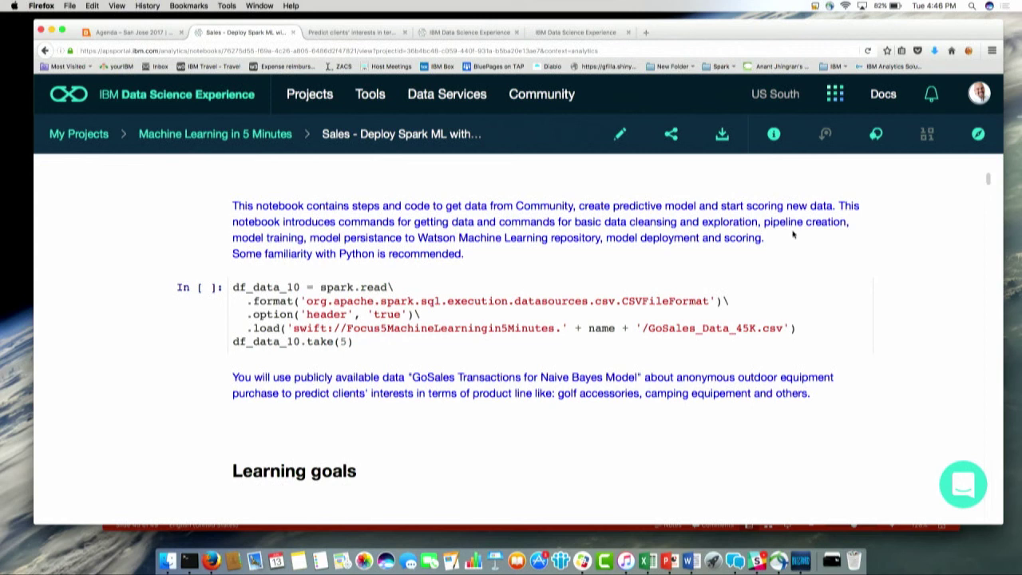
- Put the notebook in edit mode, add a code cell below the title and try code completion on "sc."
click(620, 134)
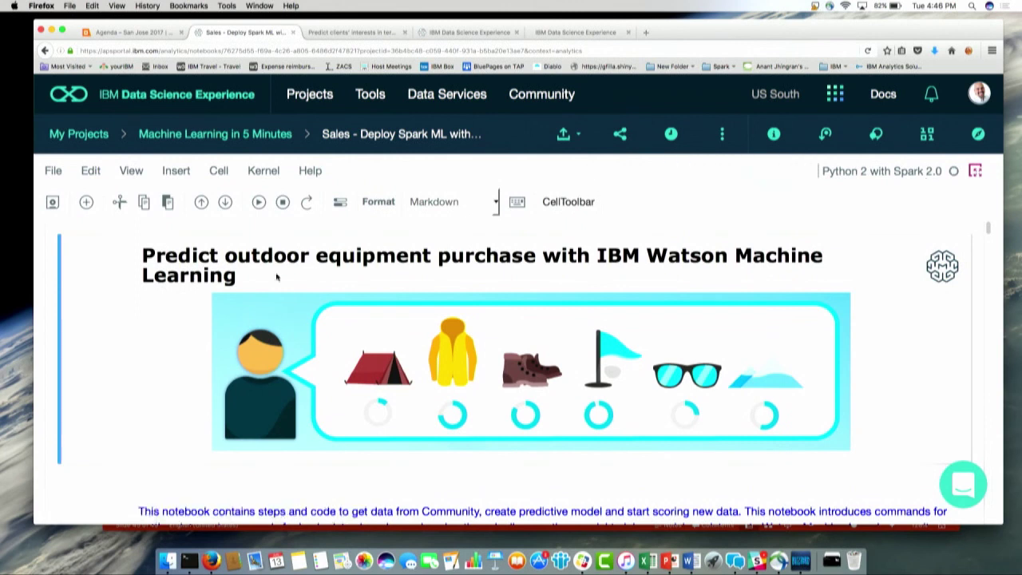
click(87, 204)
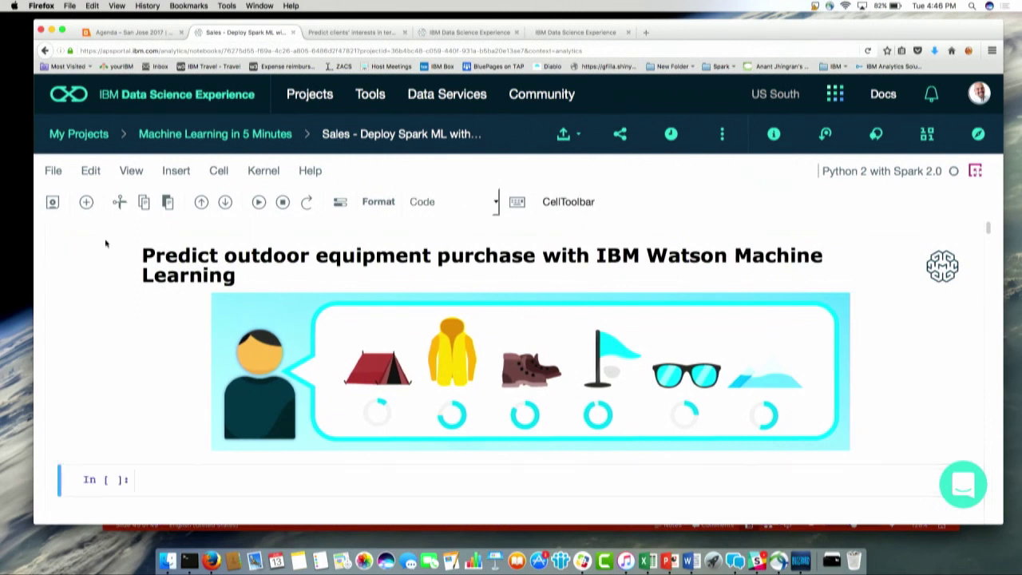
click(177, 478)
text(sc.)
key(Tab)
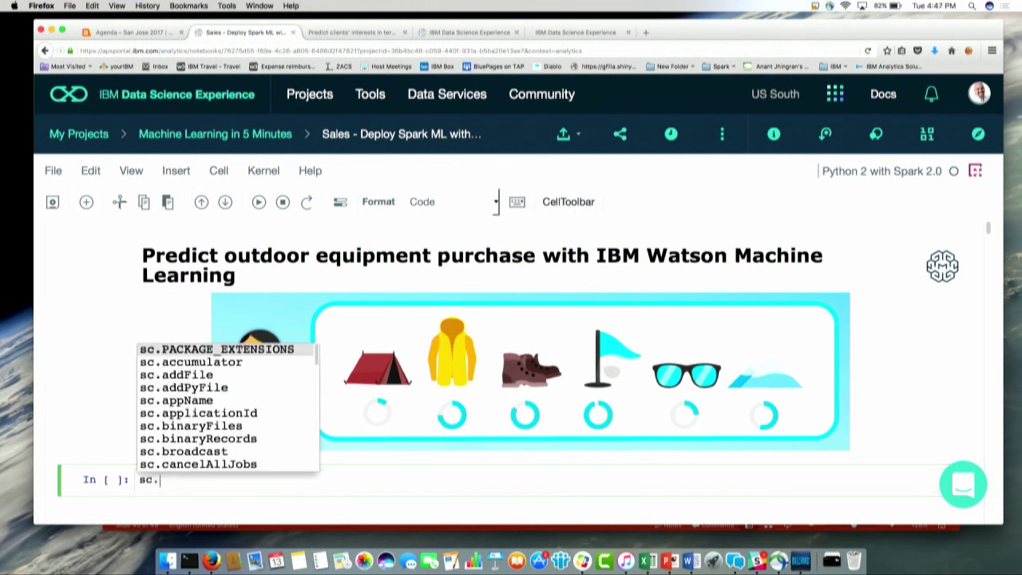
key(Escape)
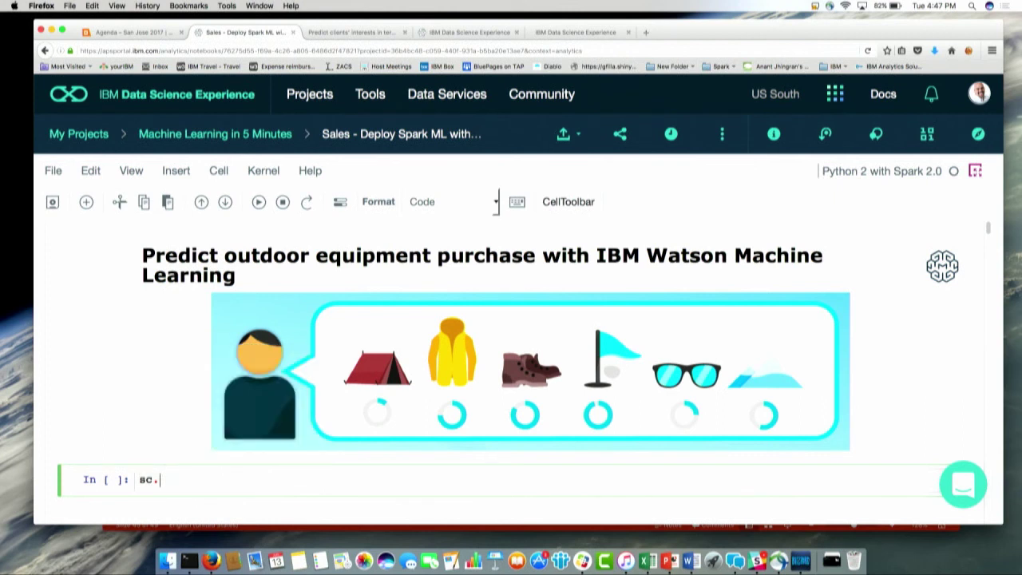
- Insert the SparkSession DataFrame code for GoSales_Data_90k.csv into the new code cell
click(927, 134)
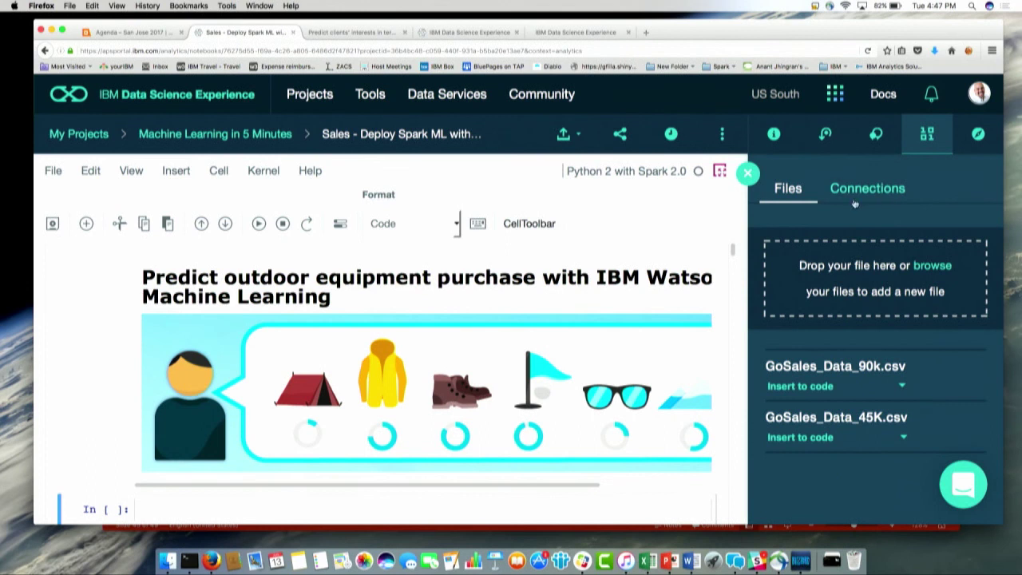
click(823, 388)
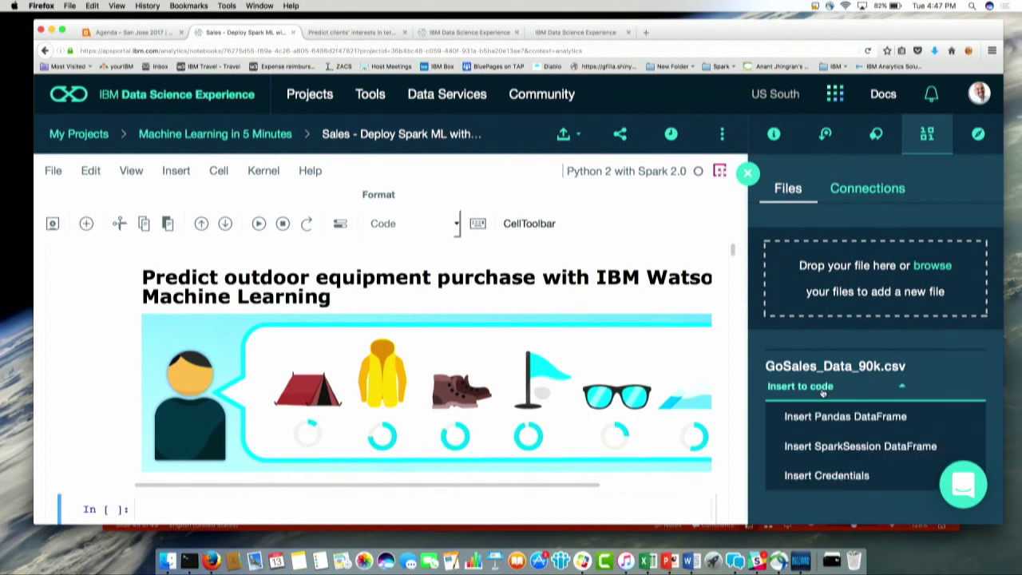
click(810, 447)
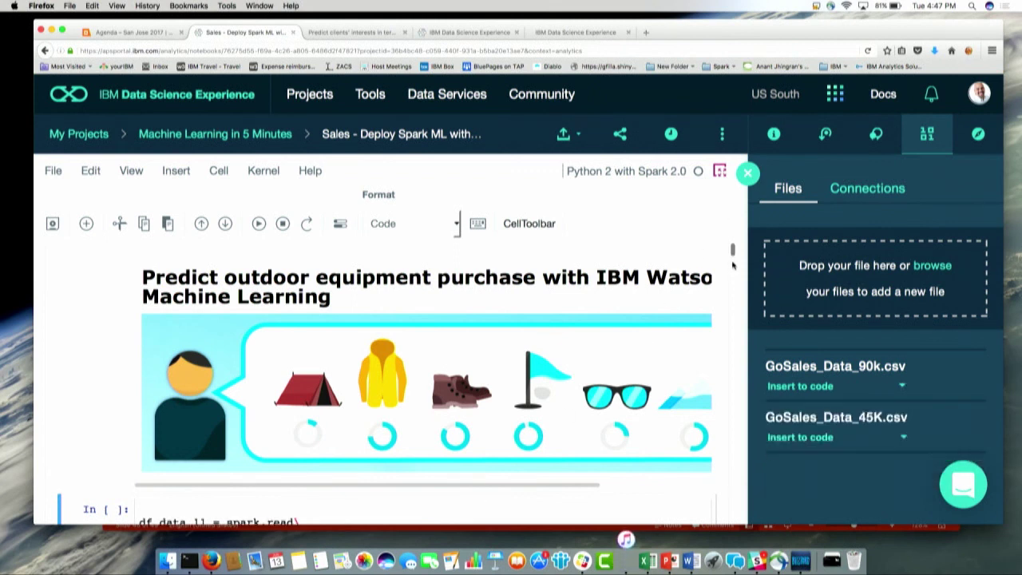
scroll(733, 255, down, 5)
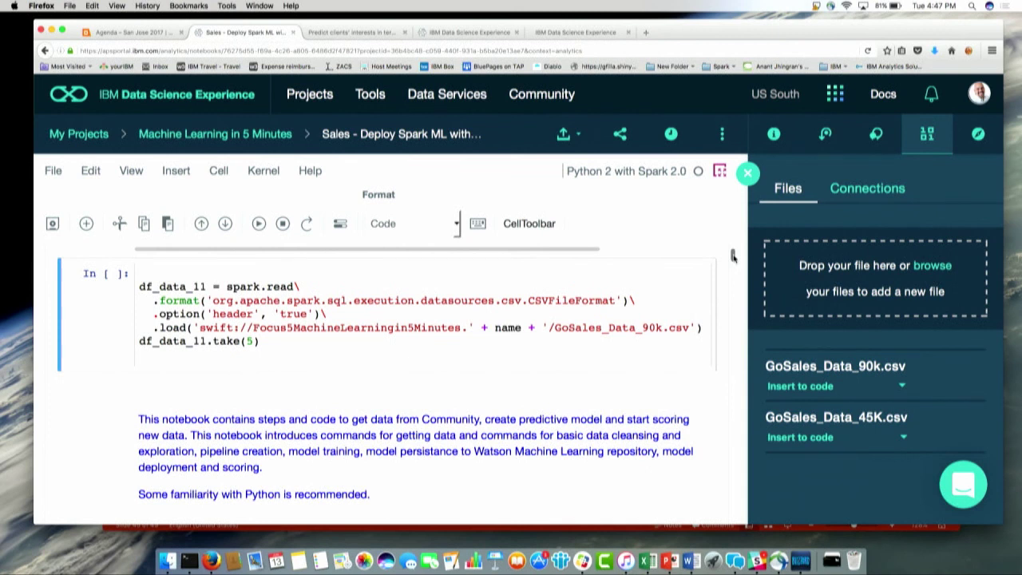
- Review the notebook's job scheduling form, including start, repeat and end options, and cancel it
click(671, 136)
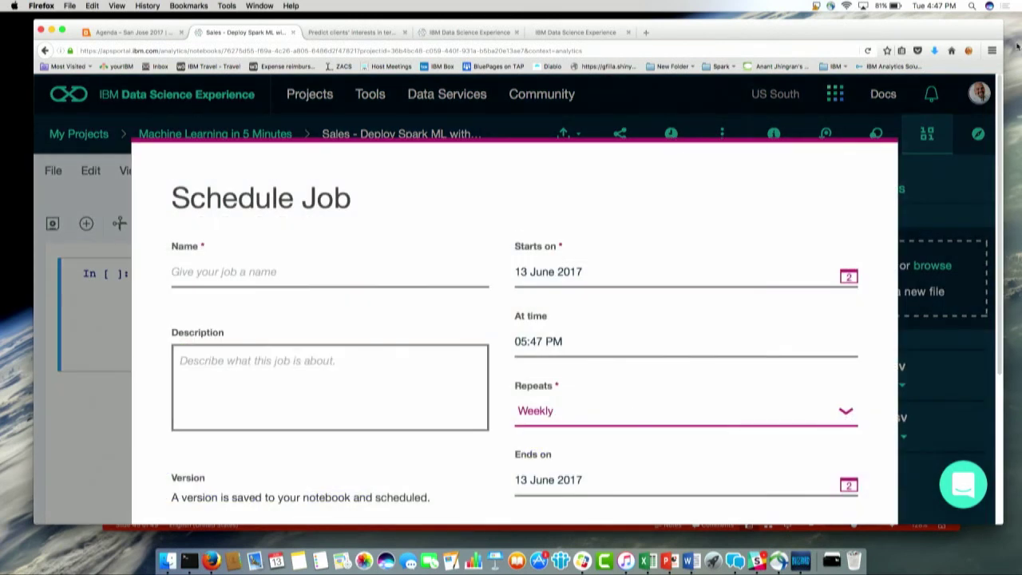
scroll(999, 101, down, 5)
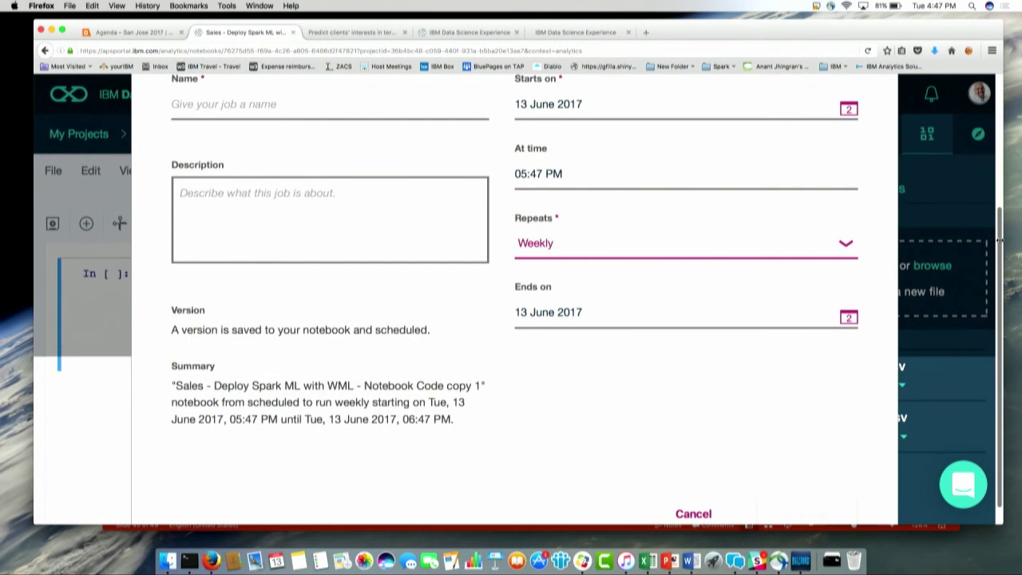
click(691, 492)
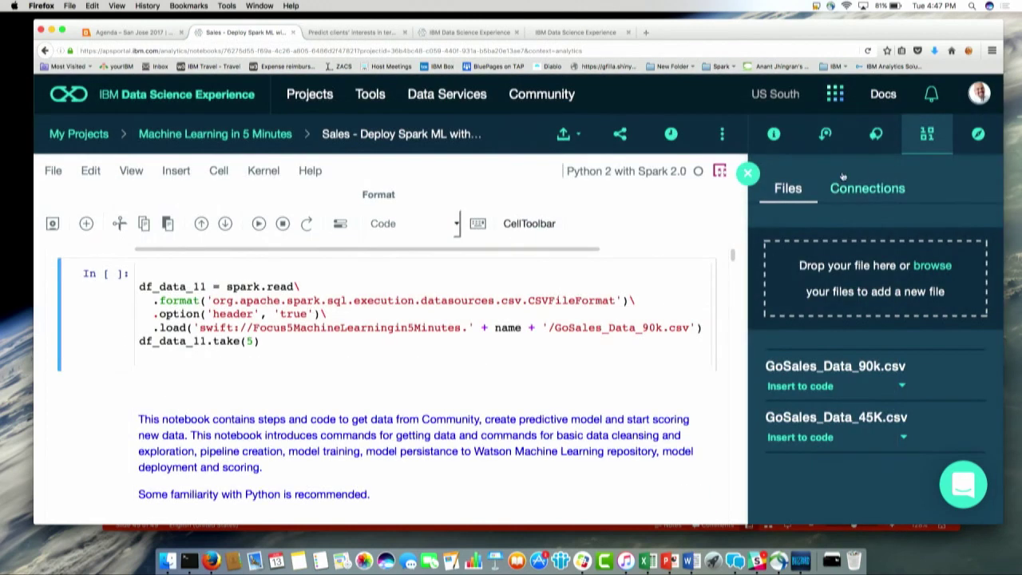
- Review the notebook's comments, saved versions and general information, and its environment details down to the preinstalled libraries
click(876, 133)
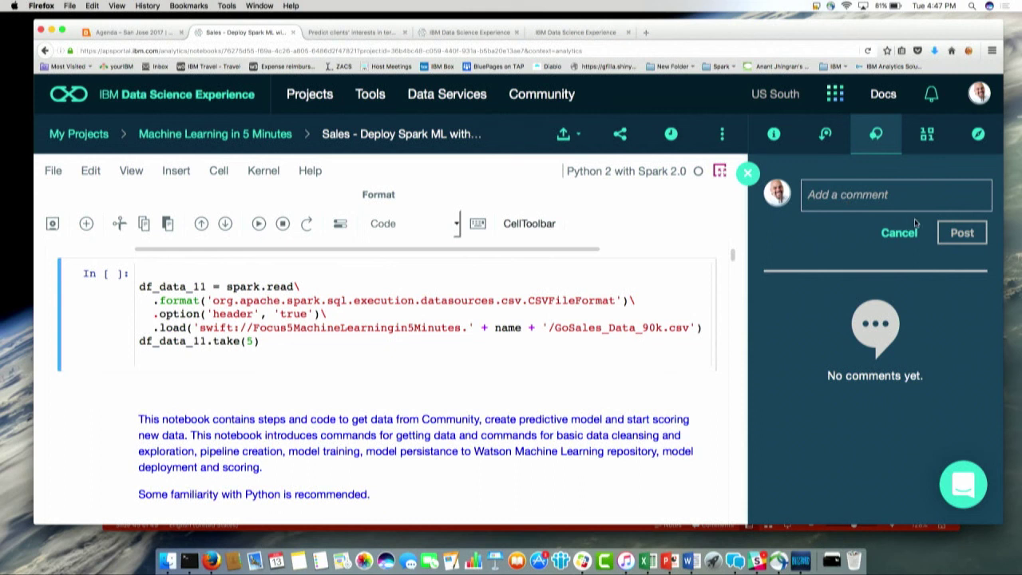
click(824, 137)
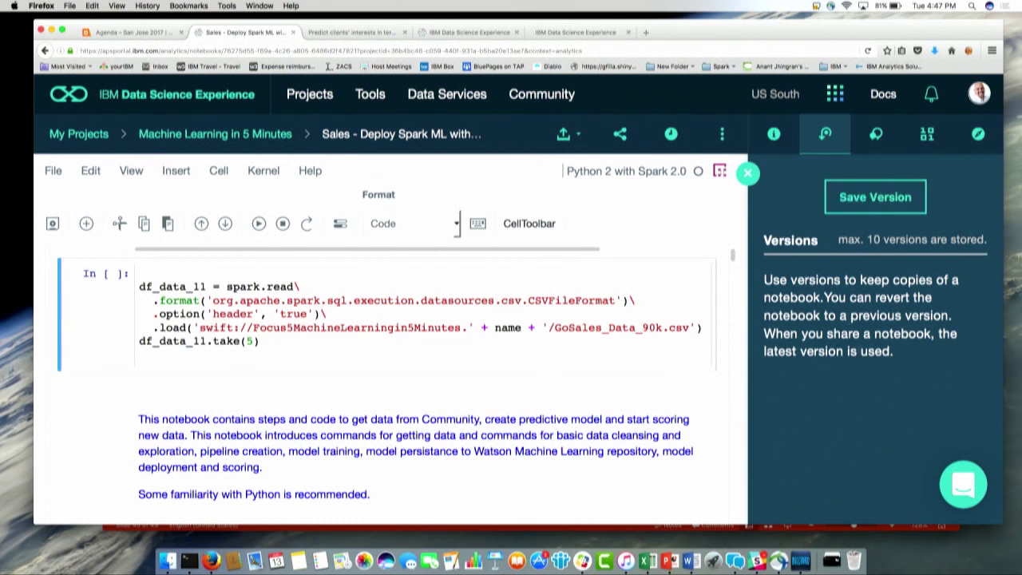
click(774, 135)
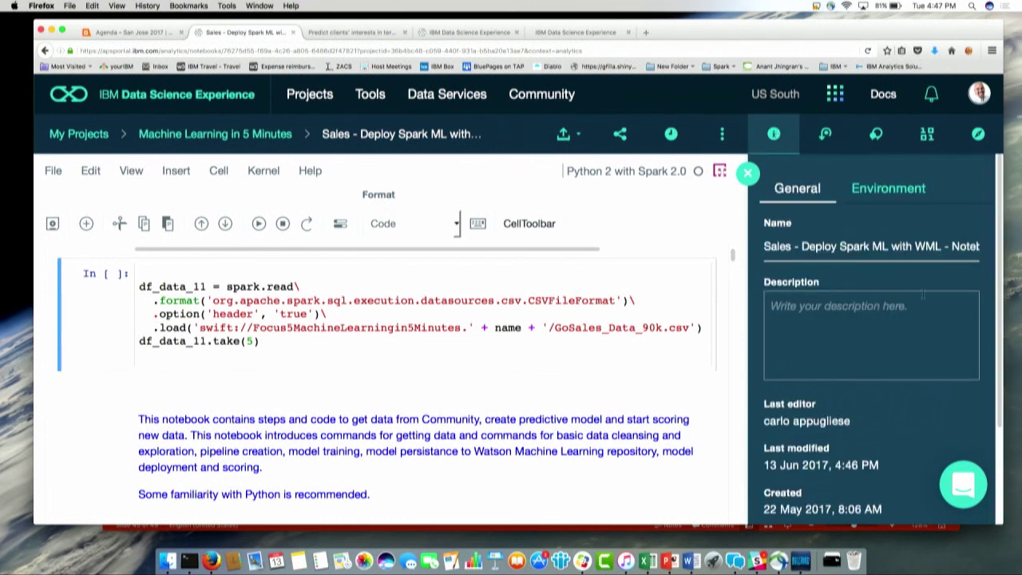
scroll(986, 206, down, 2)
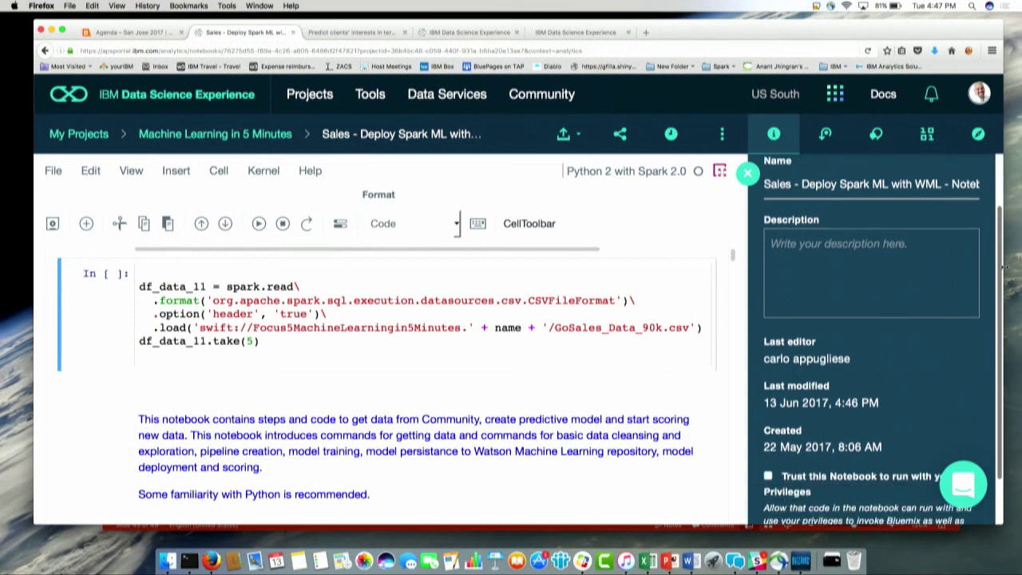
scroll(986, 207, up, 2)
click(899, 190)
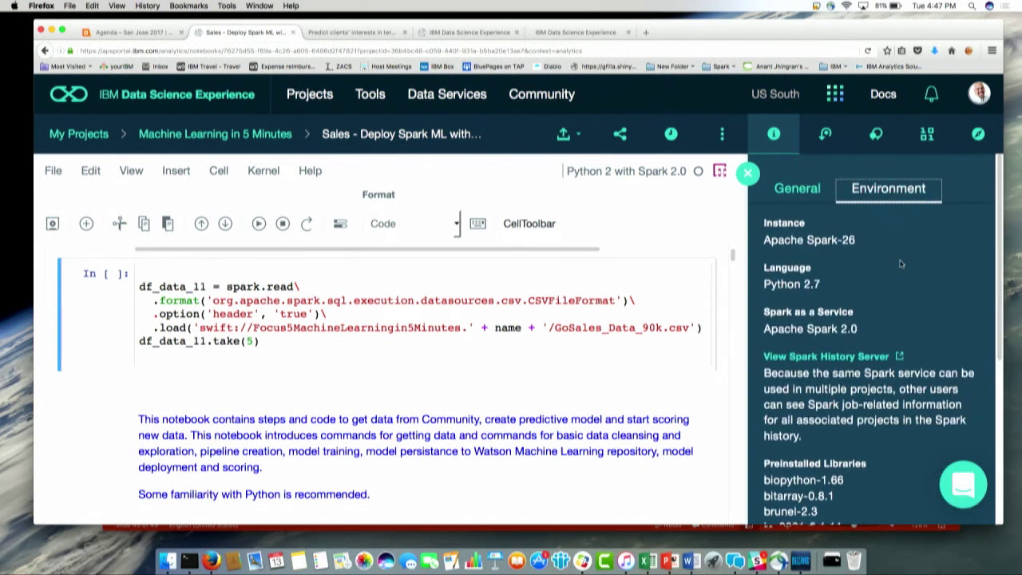
drag(1009, 224, 1010, 398)
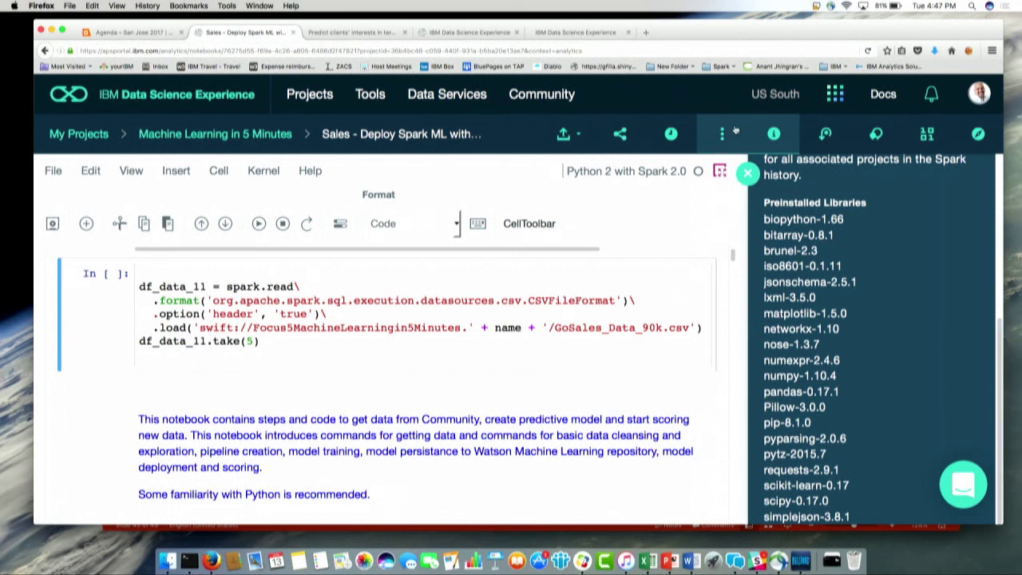
- Review the notebook's sharing settings down to the permalink and social media links, plus the gist and GitHub publishing options
click(619, 136)
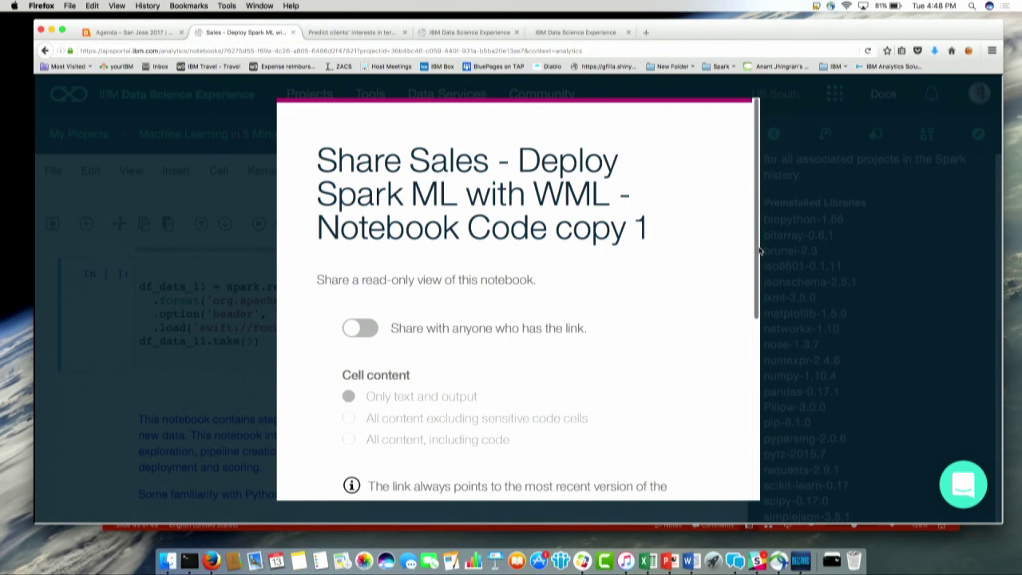
scroll(750, 359, down, 5)
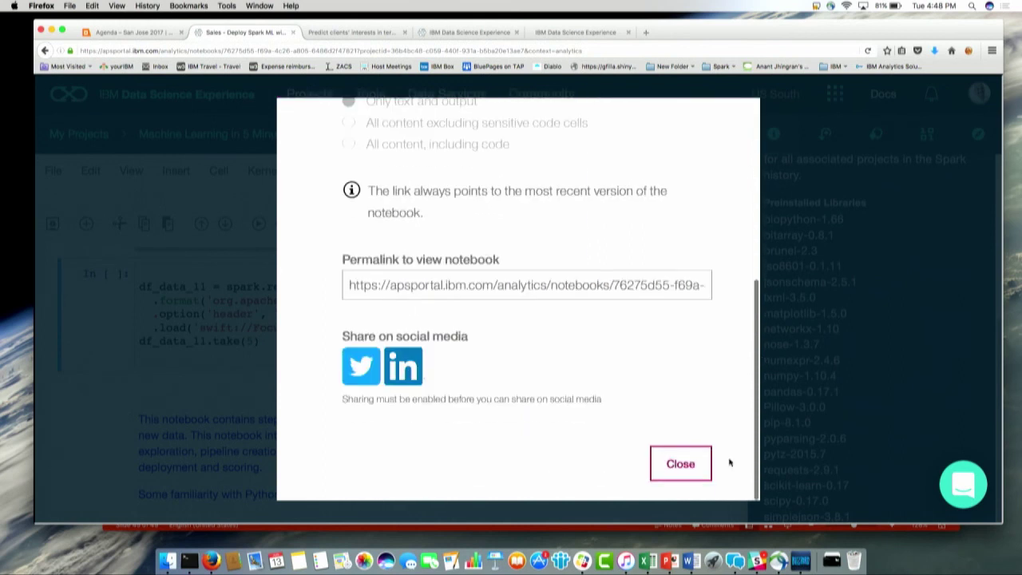
click(669, 478)
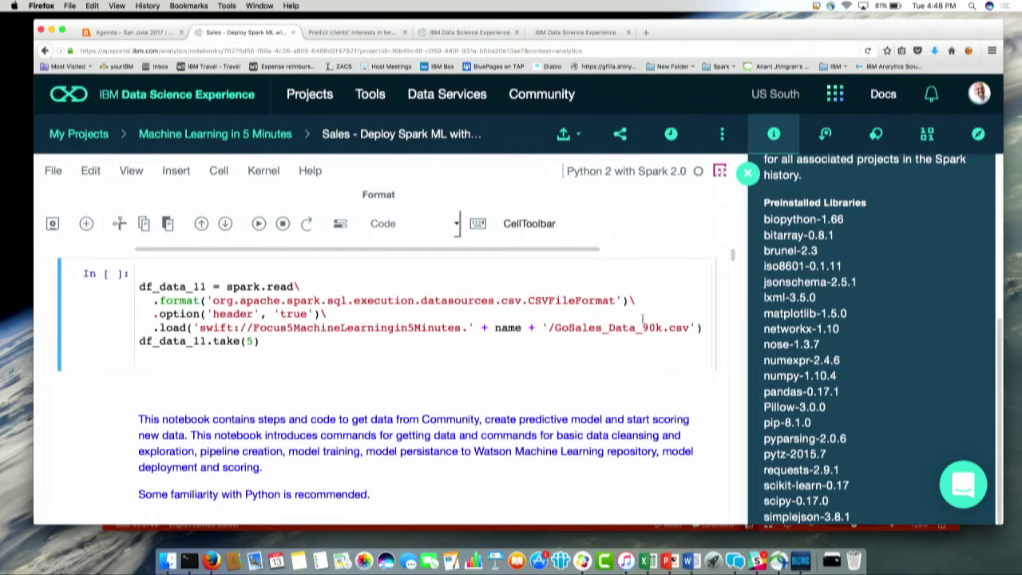
click(566, 134)
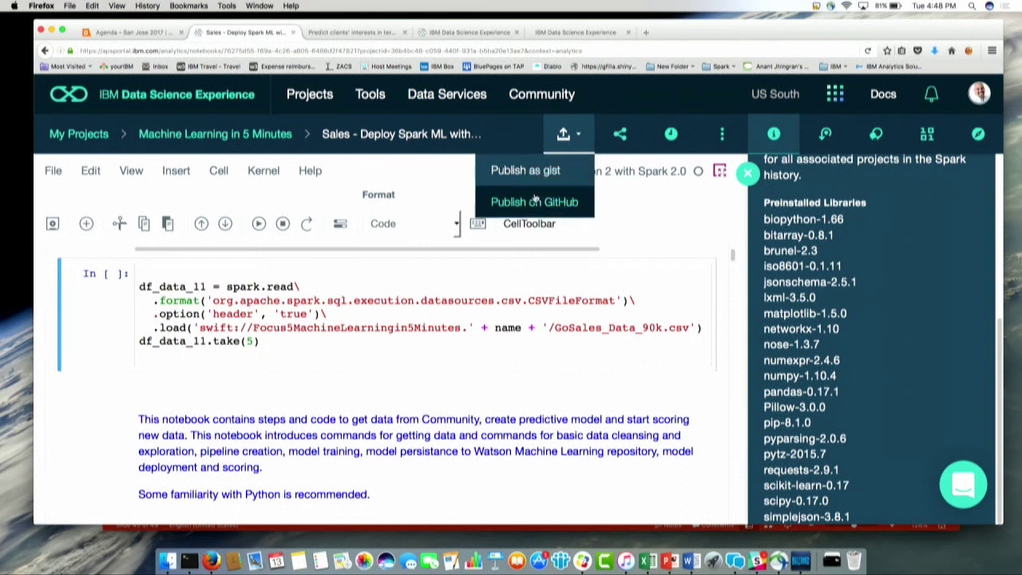
click(613, 301)
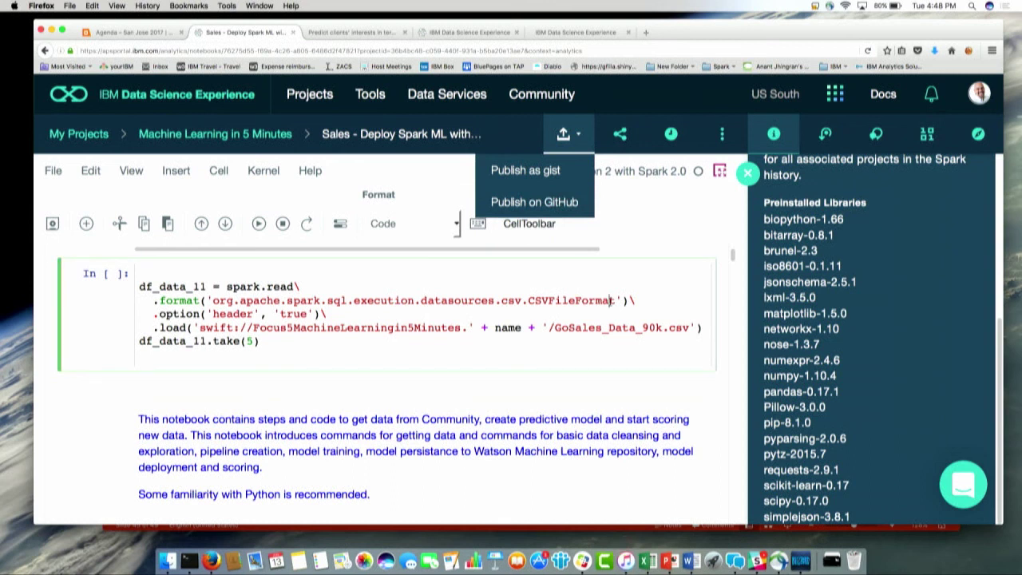
click(586, 134)
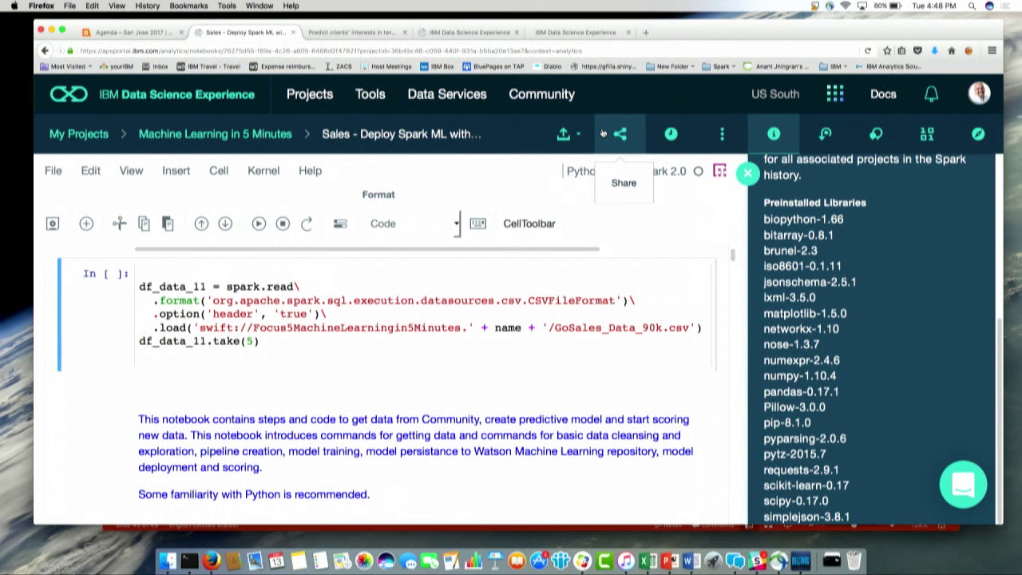
- Leave the notebook and show the analytics assets of the Machine Learning in 5 Minutes project with the files panel closed
click(181, 135)
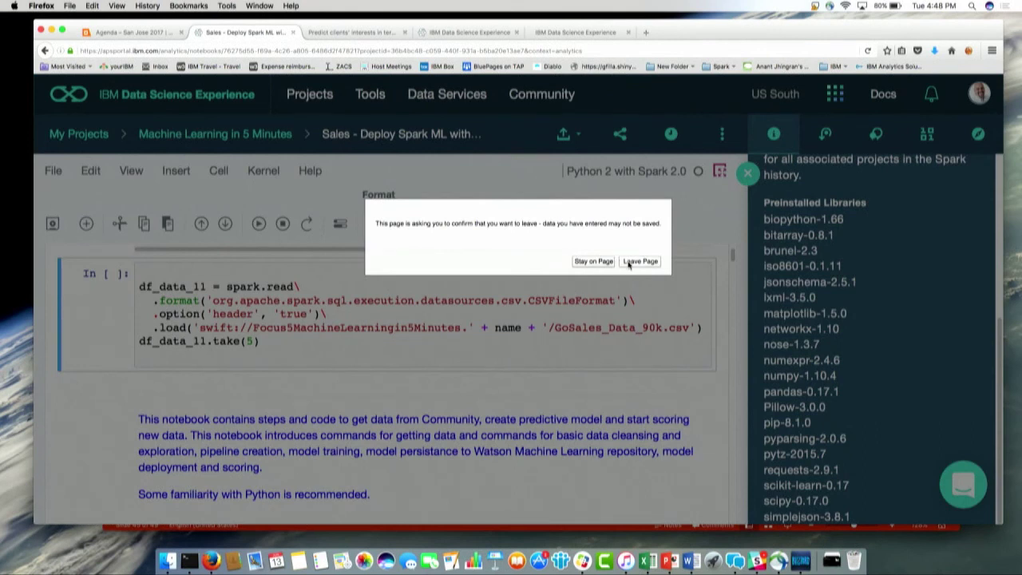
click(603, 262)
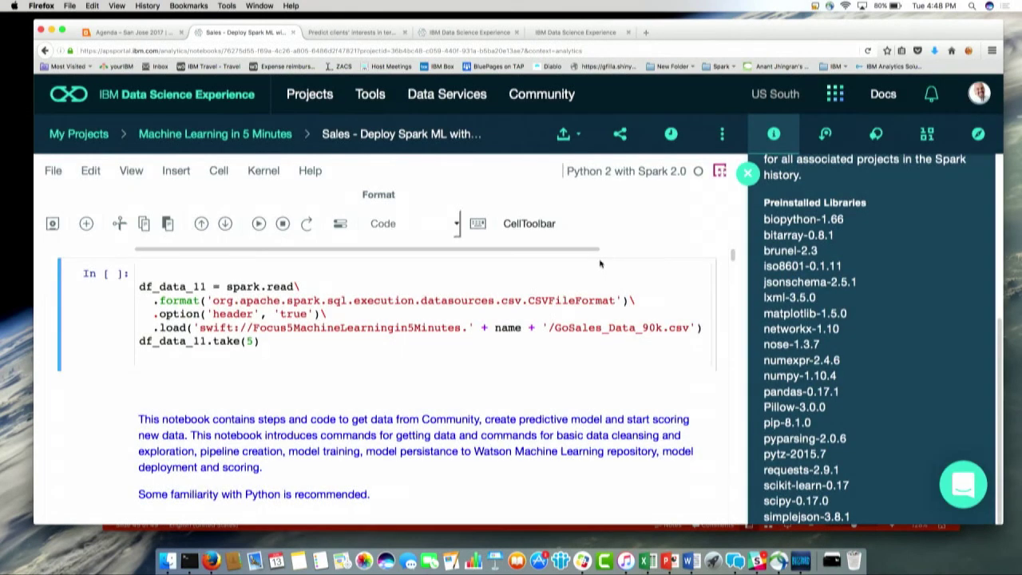
click(91, 137)
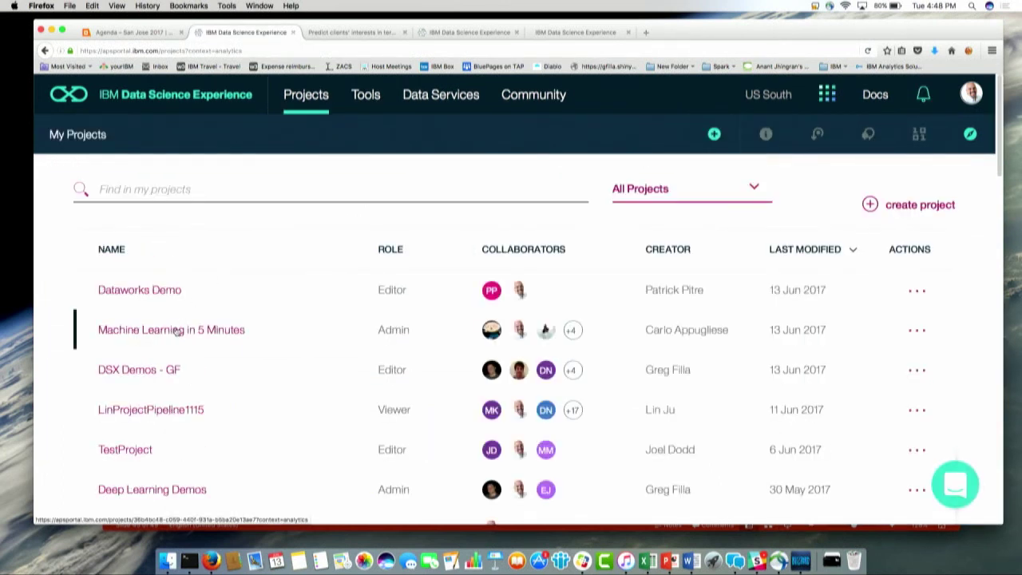
click(147, 337)
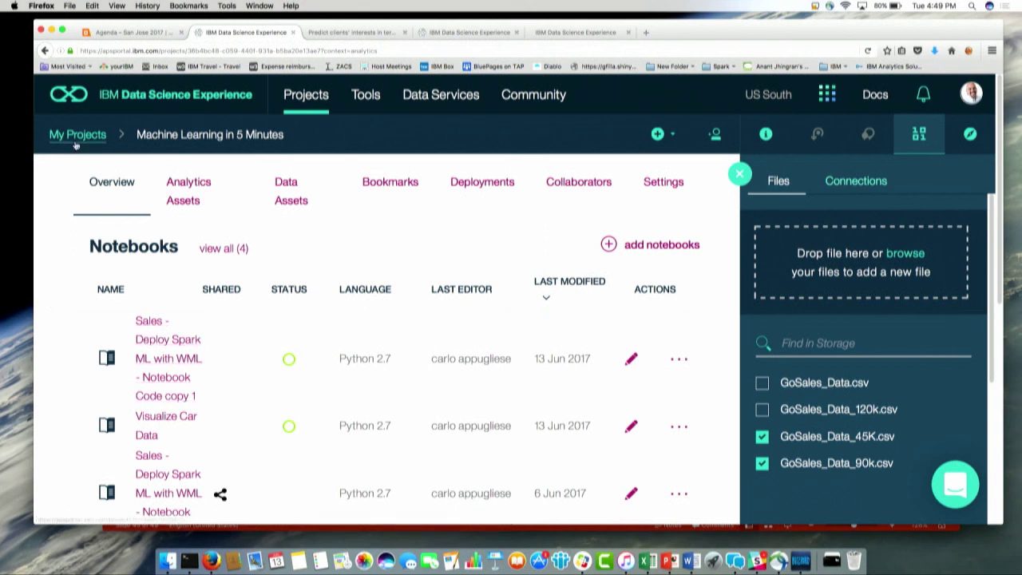
mouse_move(303, 98)
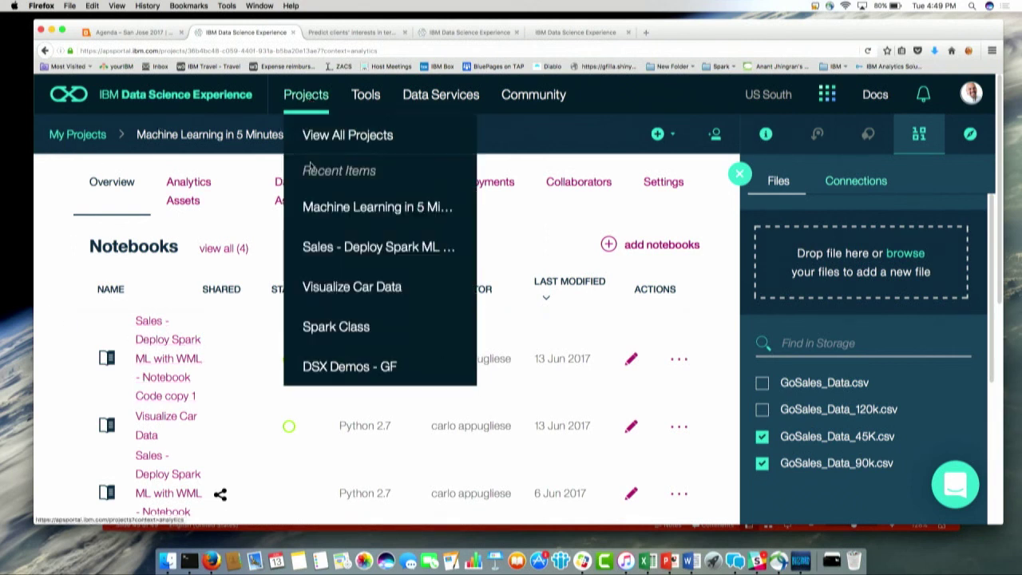
click(310, 207)
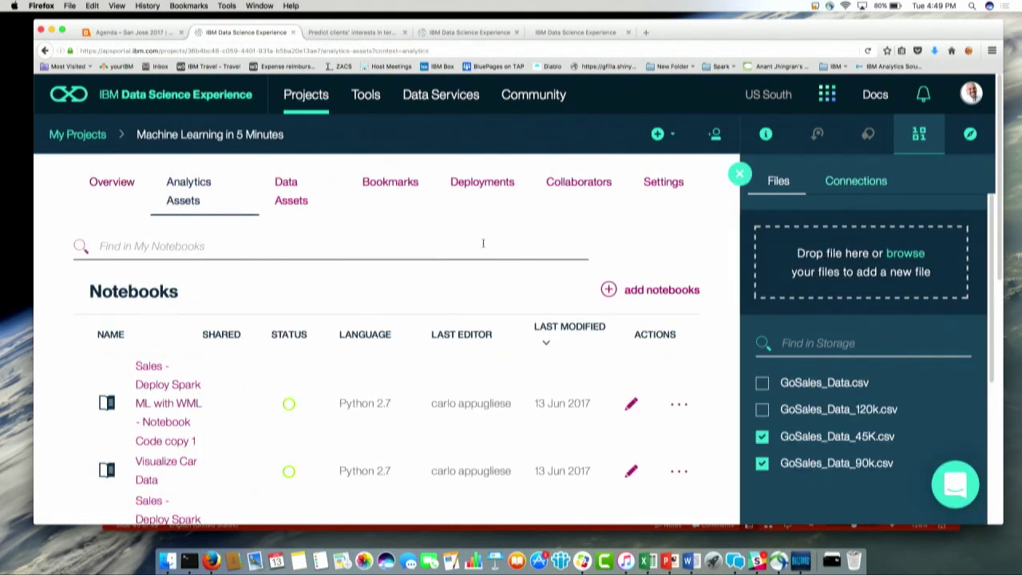
click(740, 174)
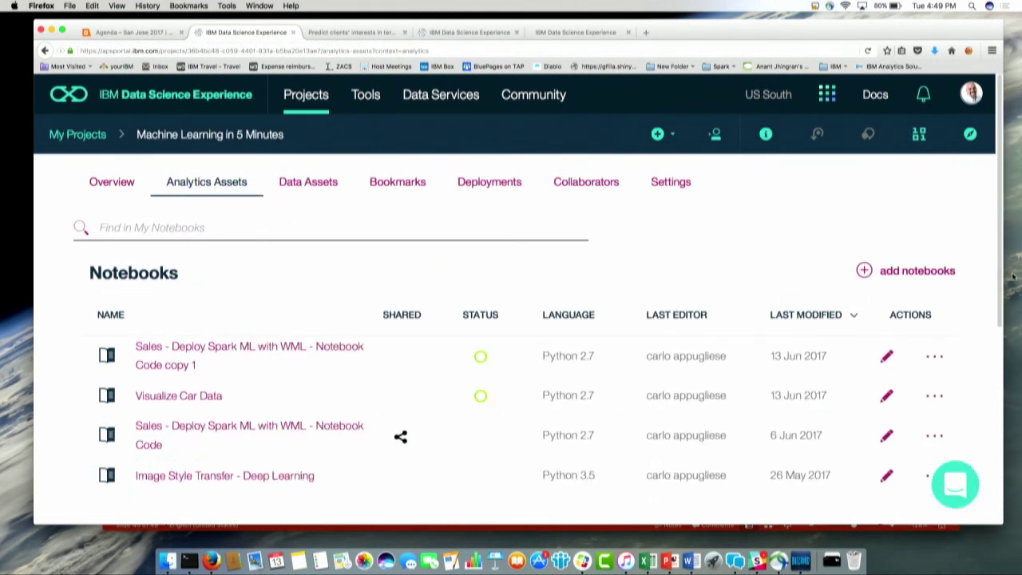
- Start a new model named "test", review its service and Automatic or Manual options, and return to the project without creating it
drag(1001, 277, 979, 435)
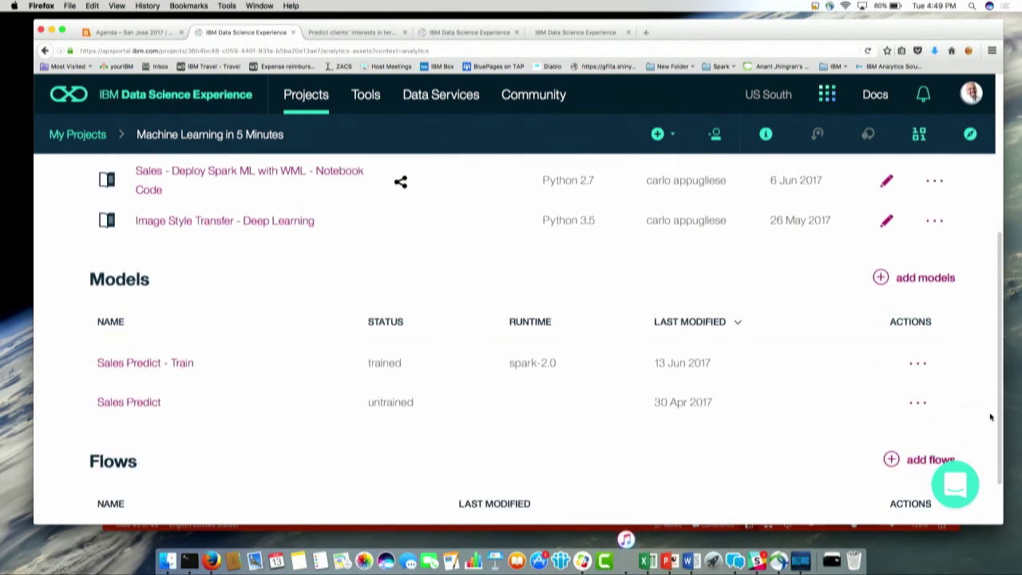
scroll(990, 428, down, 1)
click(906, 237)
click(245, 226)
text(test)
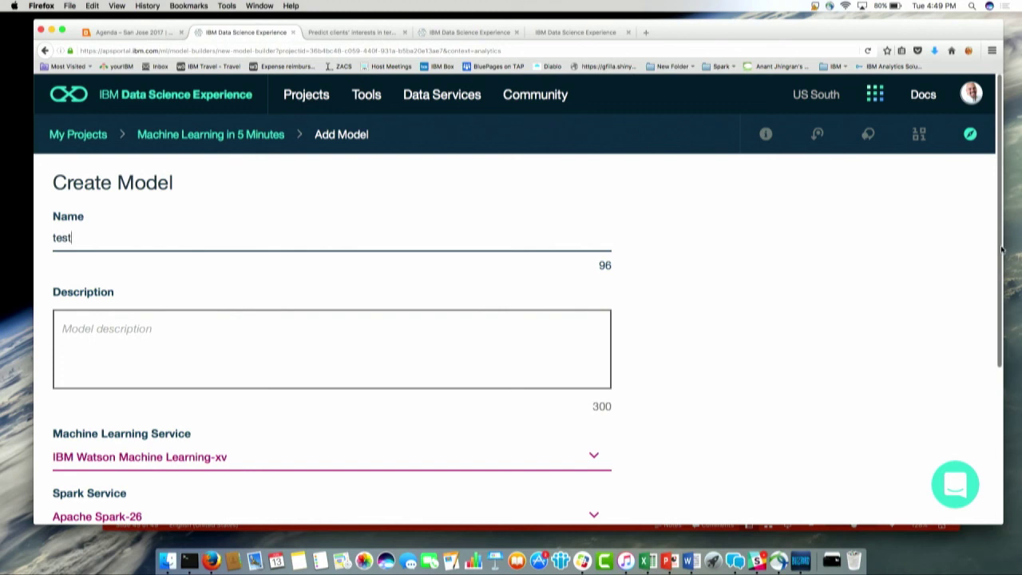
drag(1000, 247, 880, 435)
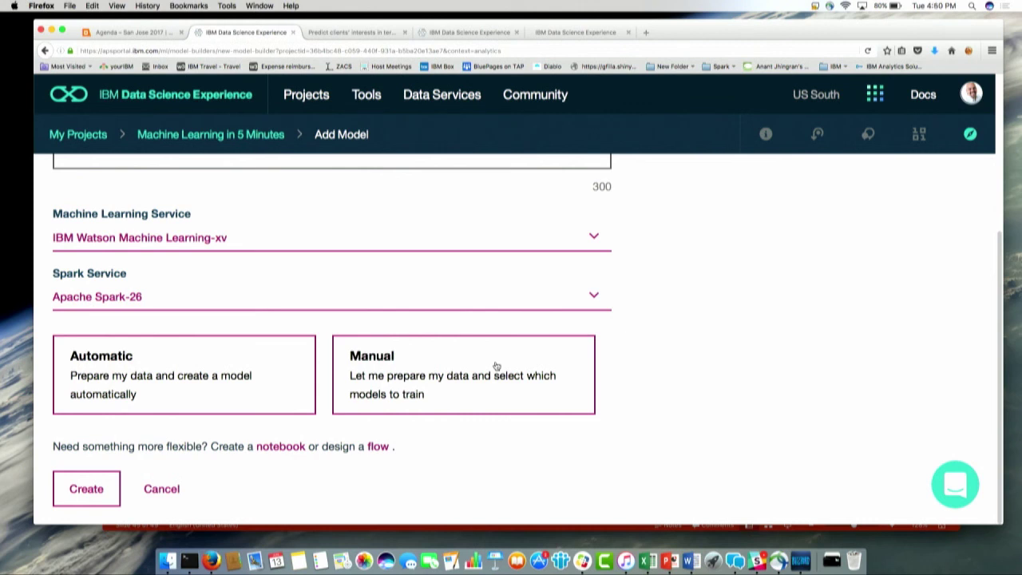
click(214, 137)
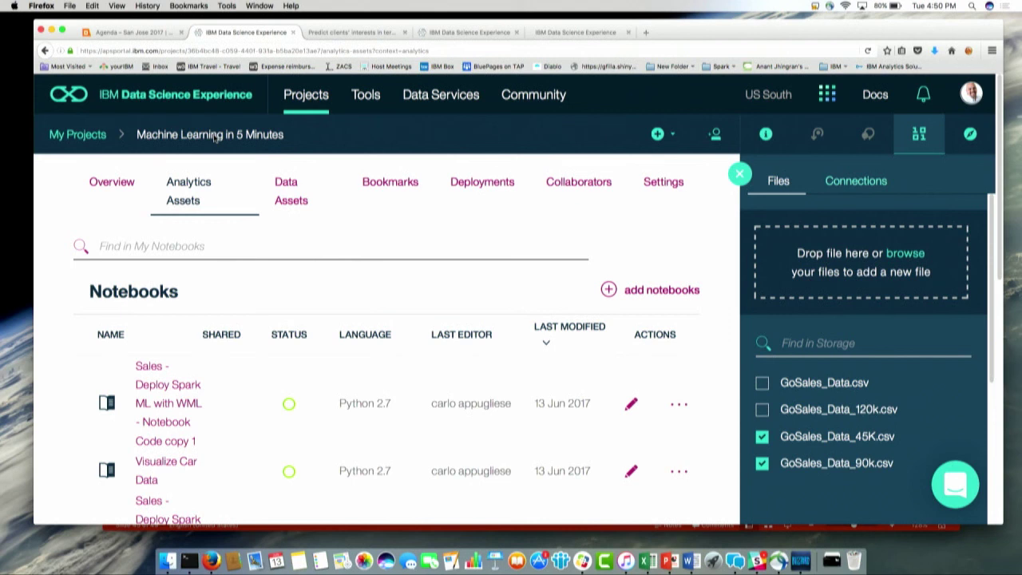
- Open Test Flow from the project's analytics assets and display the palette of record operation nodes
click(739, 174)
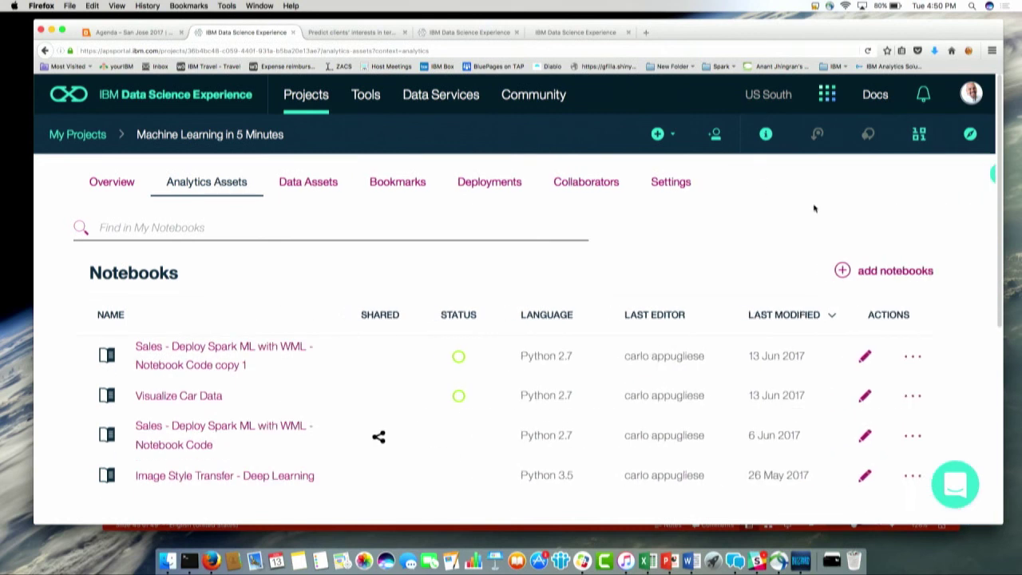
drag(998, 164, 998, 377)
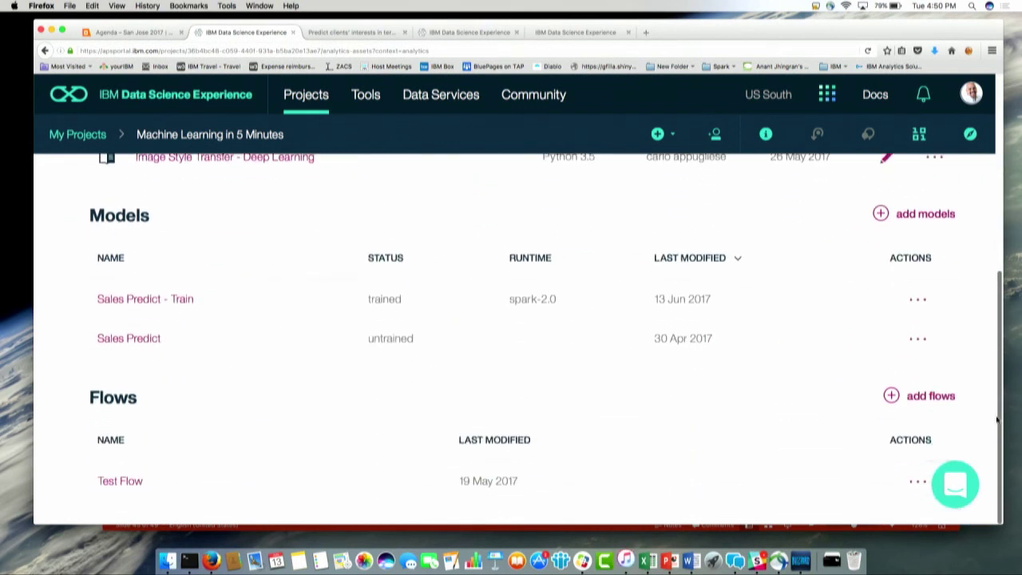
click(119, 486)
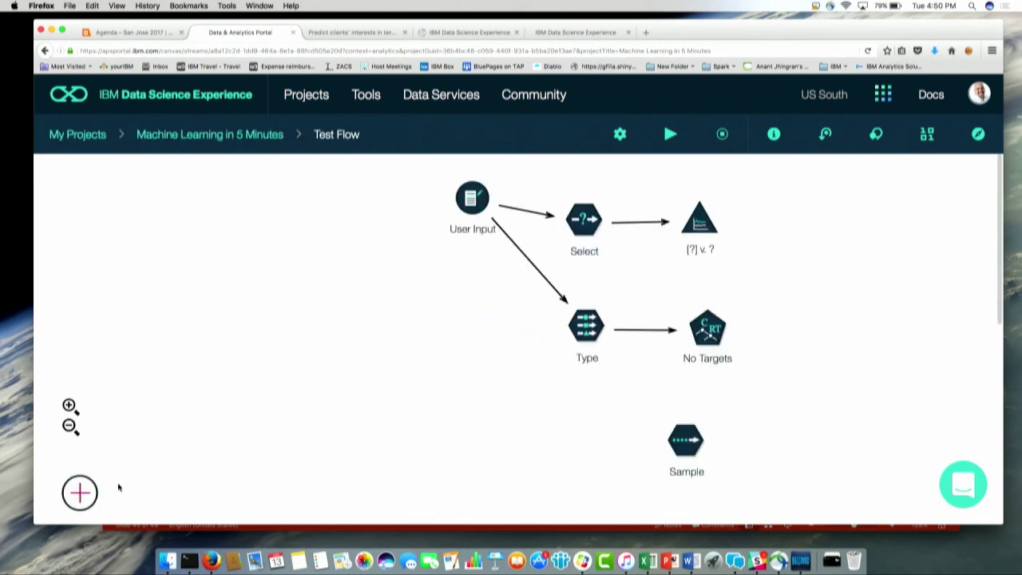
click(79, 492)
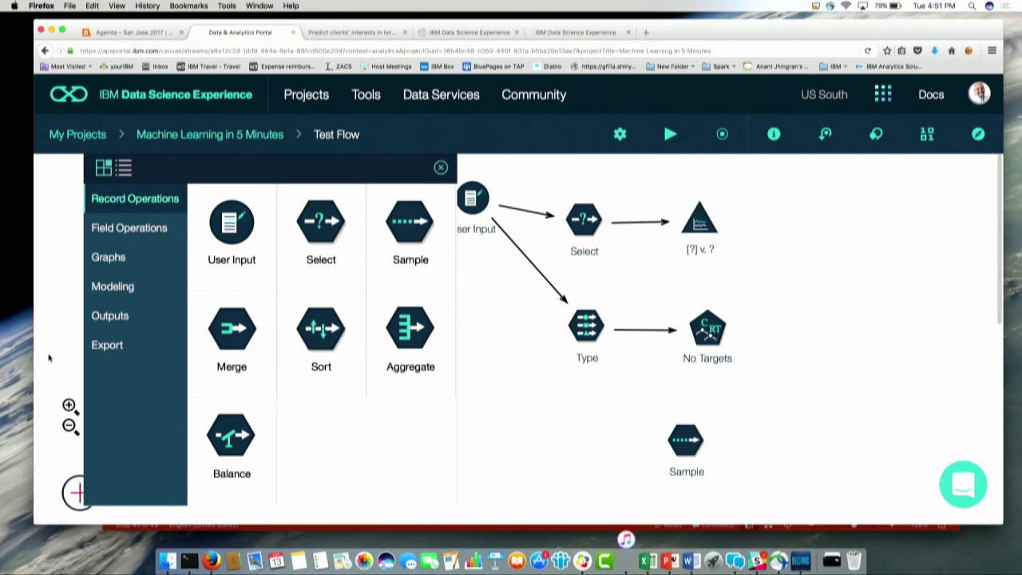
- Return to the project to view its data assets, and switch to IBM Data Management
click(198, 137)
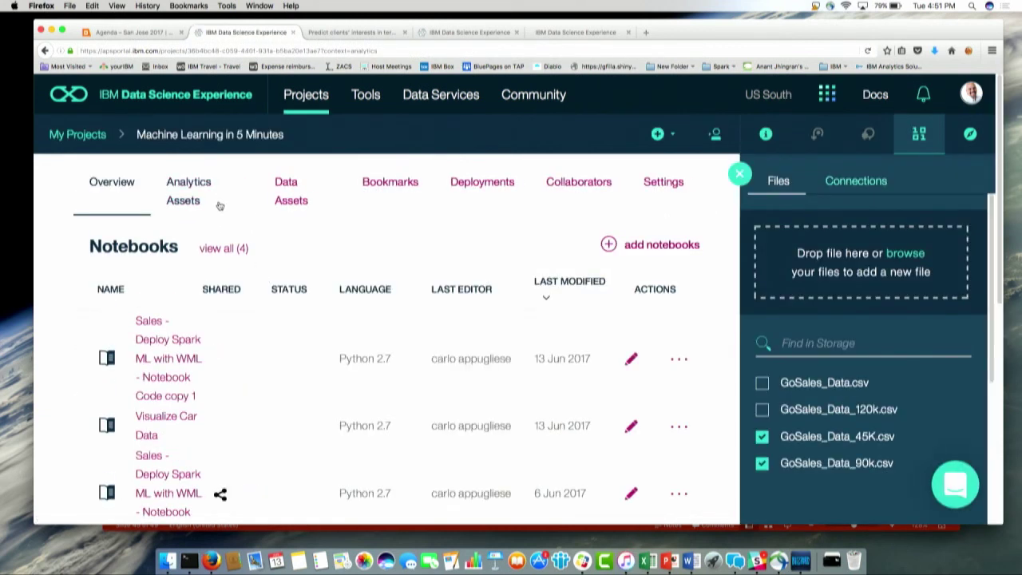
click(296, 201)
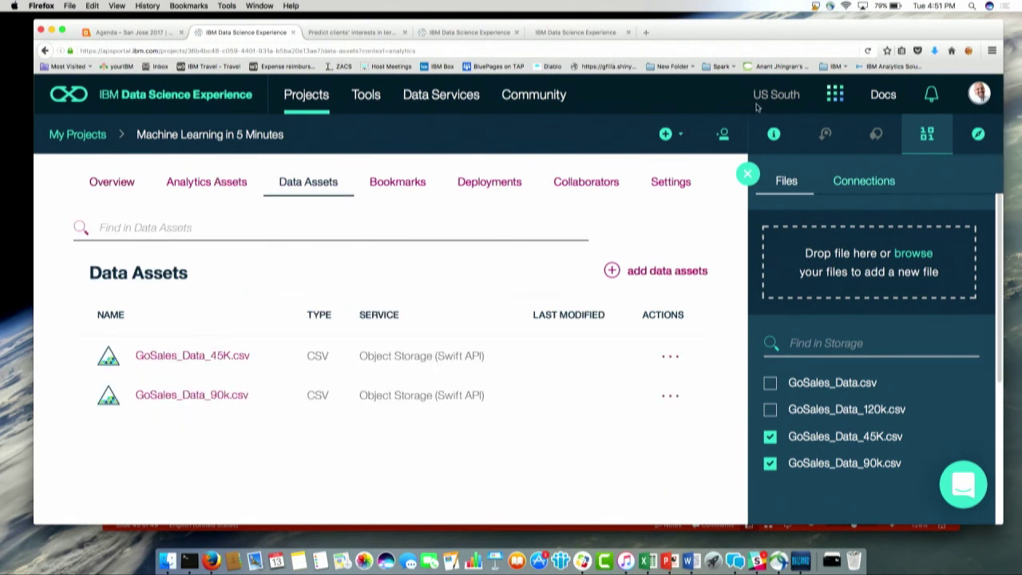
click(850, 105)
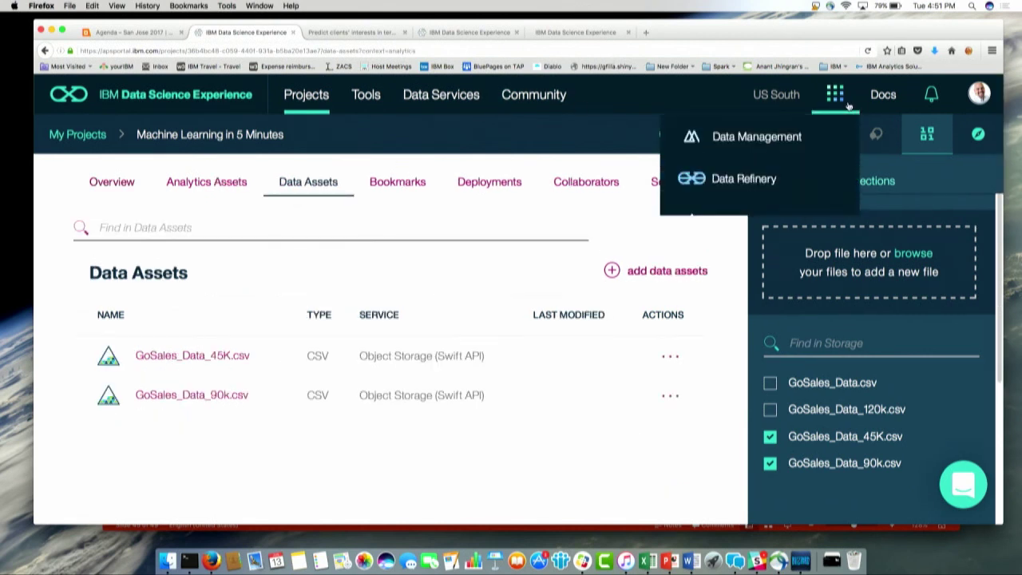
click(784, 137)
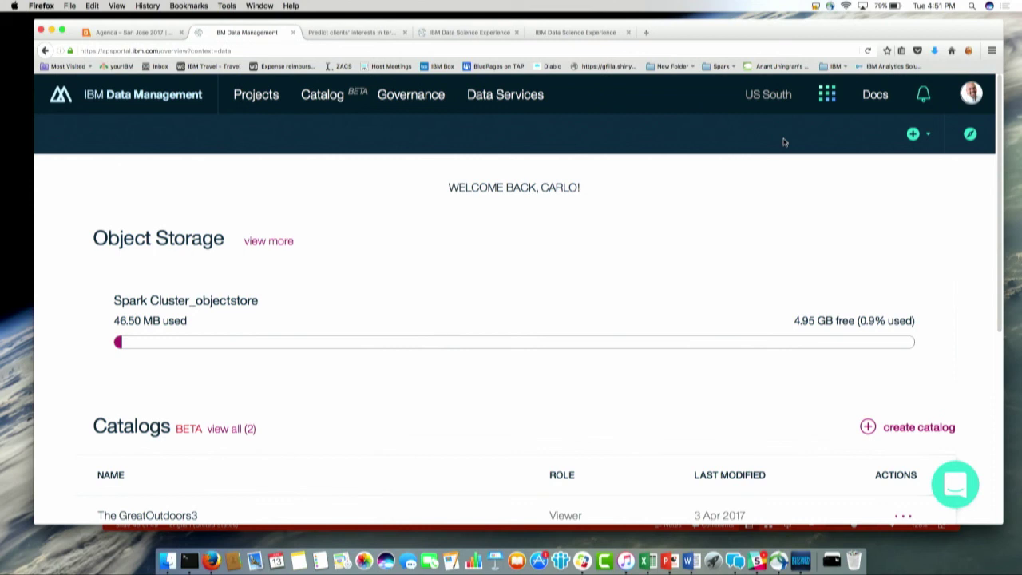
- Open The GreatOutdoors3 catalog from the Data Management overview to browse its data sets
scroll(1008, 165, down, 2)
drag(1009, 165, 1006, 265)
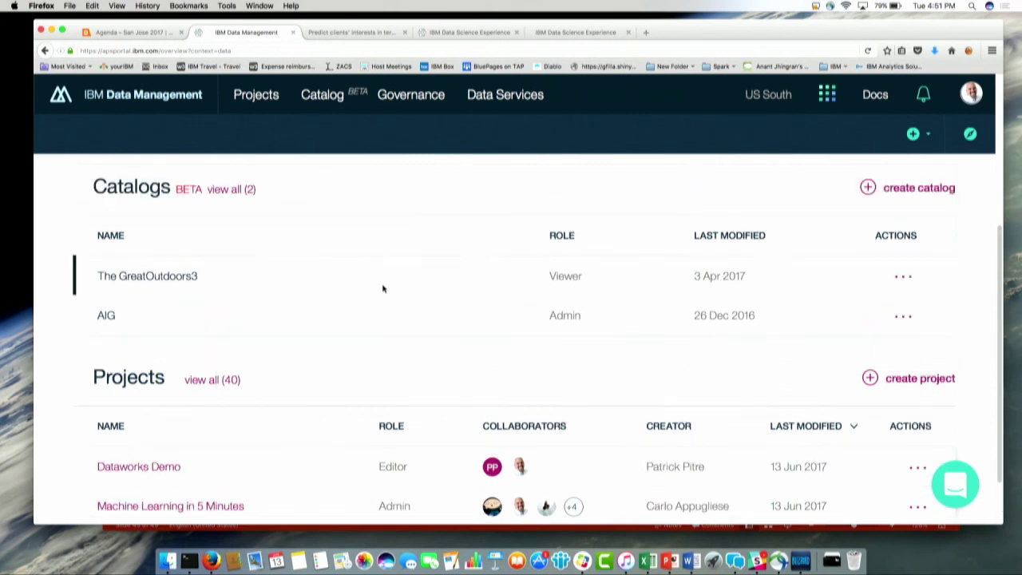
click(158, 276)
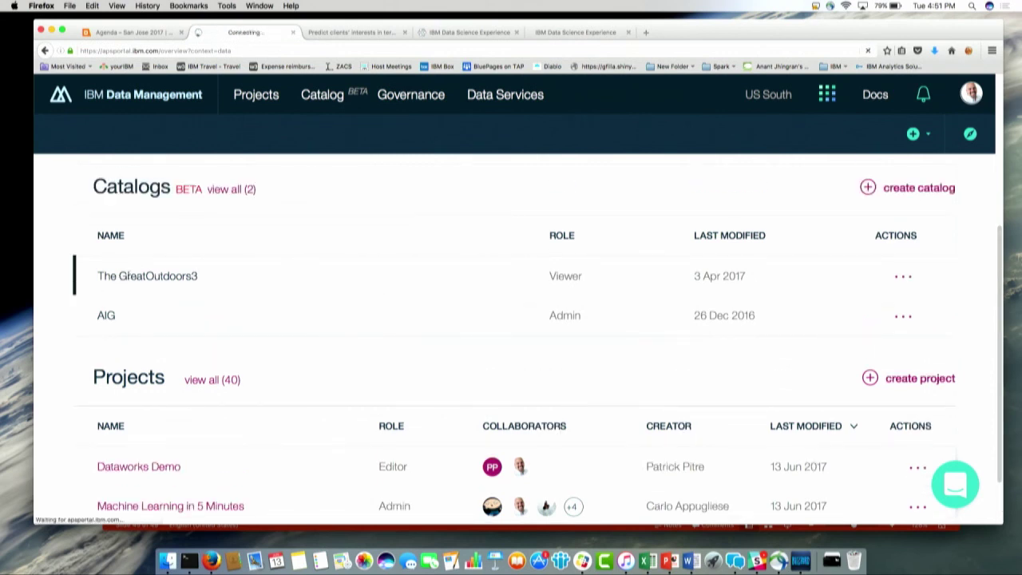
double_click(158, 276)
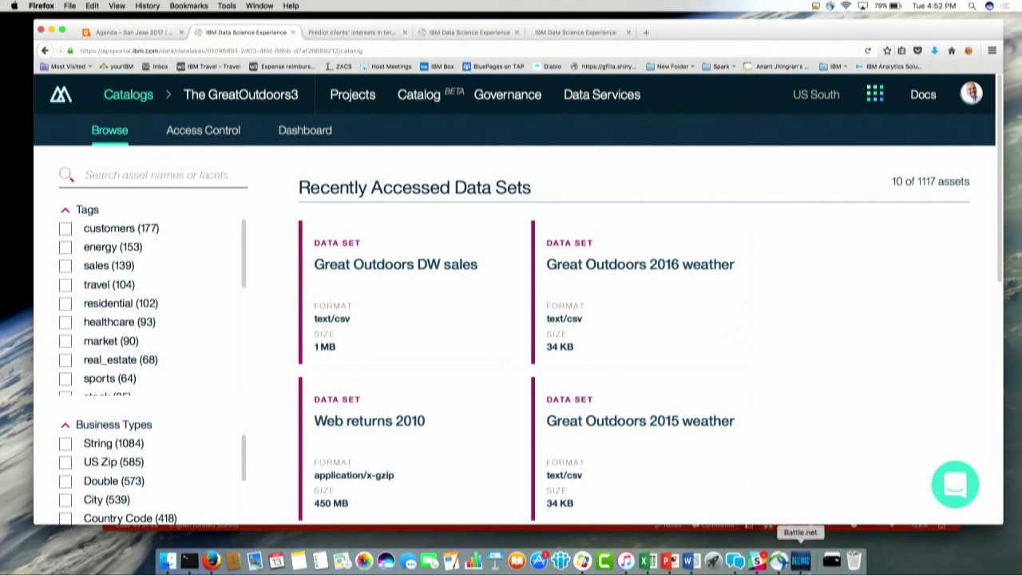
- Switch to the DataWorks-Future of Data Science presentation in PowerPoint and show slide 47, "Get Started with Data Science Experience Today!"
click(832, 559)
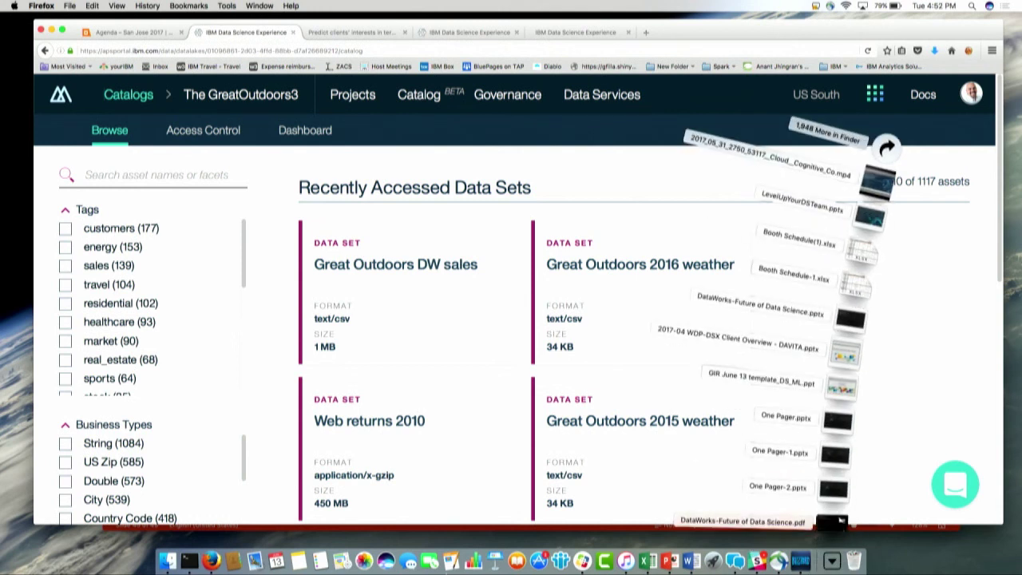
key(ctrl+Up)
click(615, 270)
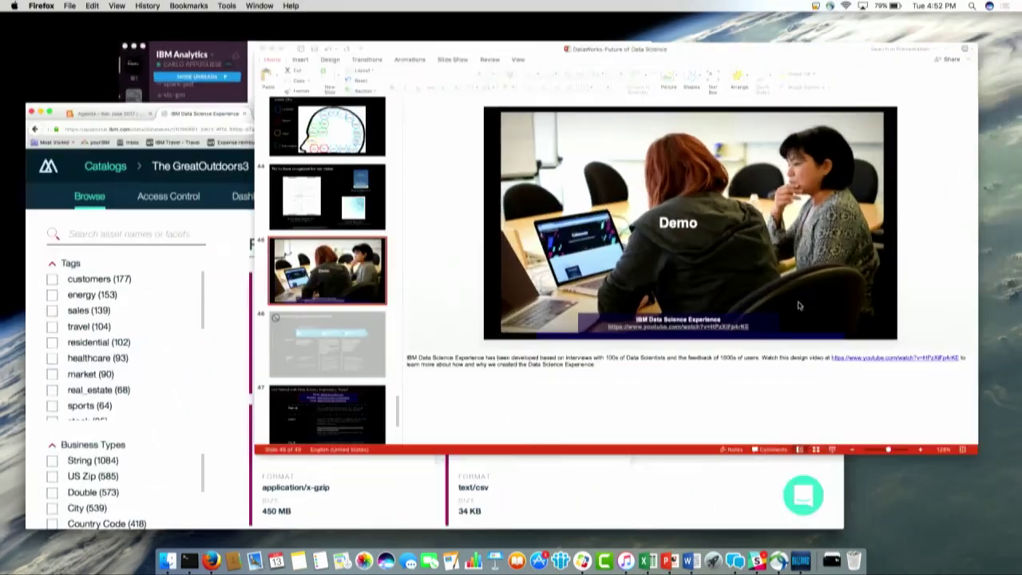
click(231, 463)
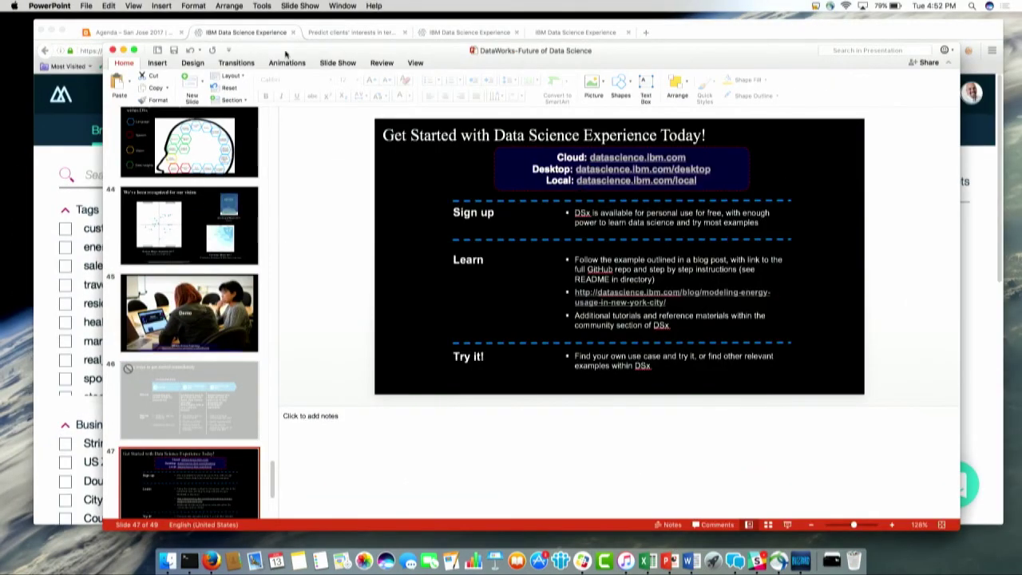